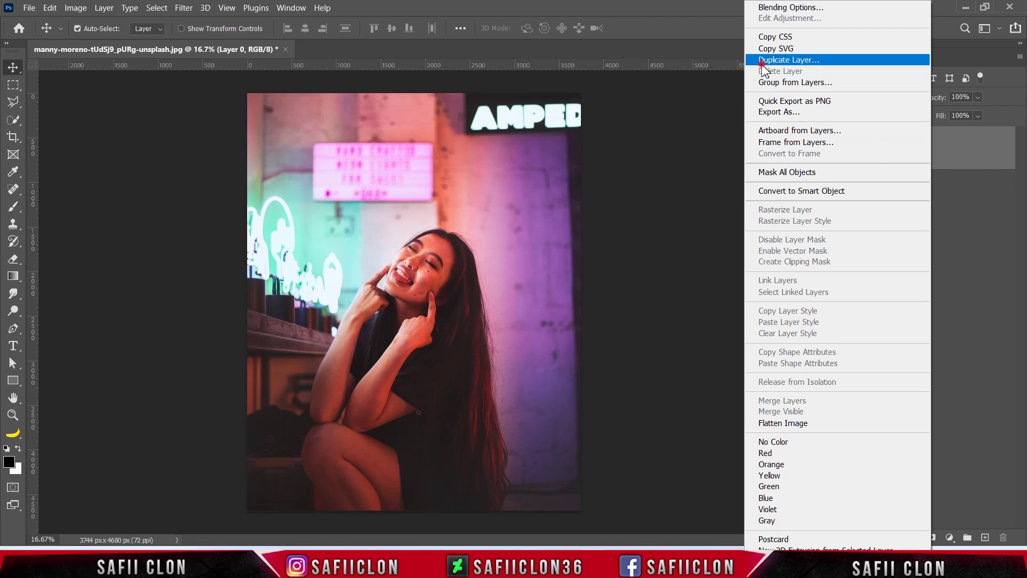
Duplicate the photo layer three times so that three copies sit above Layer 0
{"action": "left_click", "coordinate": [620, 148]}
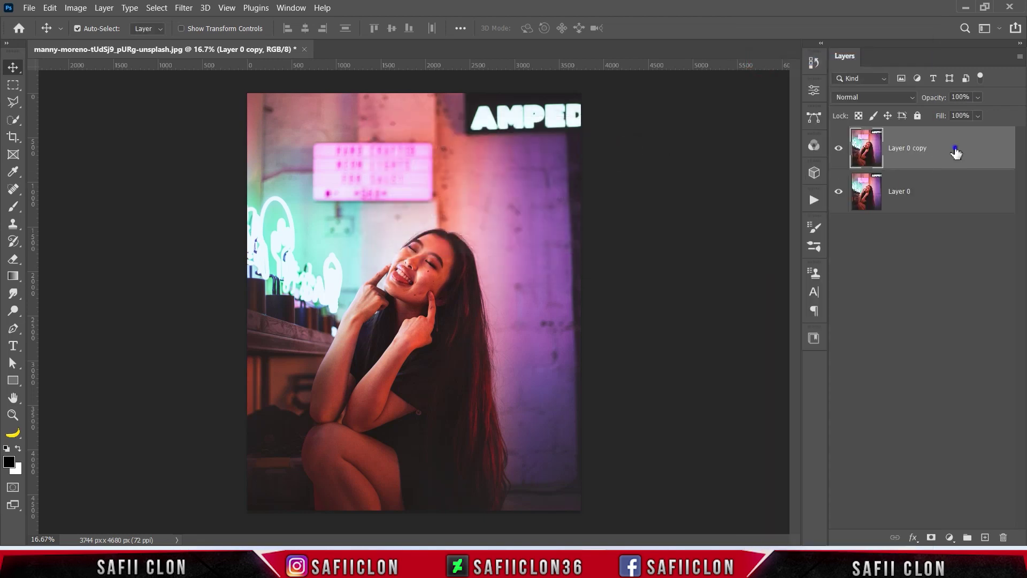
{"action": "right_click", "coordinate": [922, 169]}
{"action": "left_click", "coordinate": [789, 60]}
{"action": "left_click", "coordinate": [624, 150]}
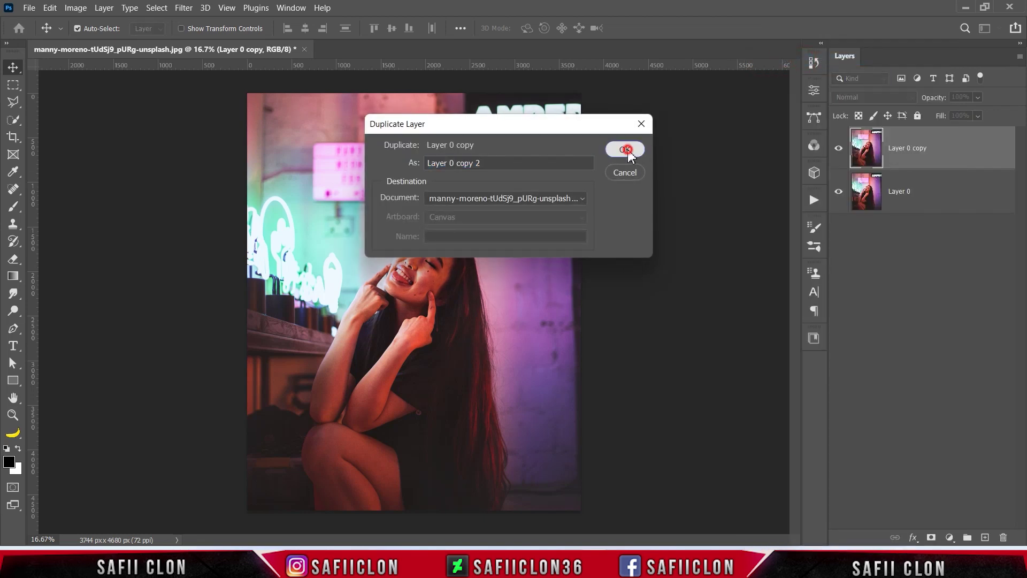
{"action": "key", "text": "ctrl+j"}
Rename the topmost photo copy as 1 and the copy below it as 2
{"action": "double_click", "coordinate": [912, 148]}
{"action": "type", "text": "1"}
{"action": "left_click", "coordinate": [916, 144]}
{"action": "left_click", "coordinate": [909, 192]}
{"action": "double_click", "coordinate": [909, 191]}
{"action": "type", "text": "2"}
{"action": "left_click", "coordinate": [967, 193]}
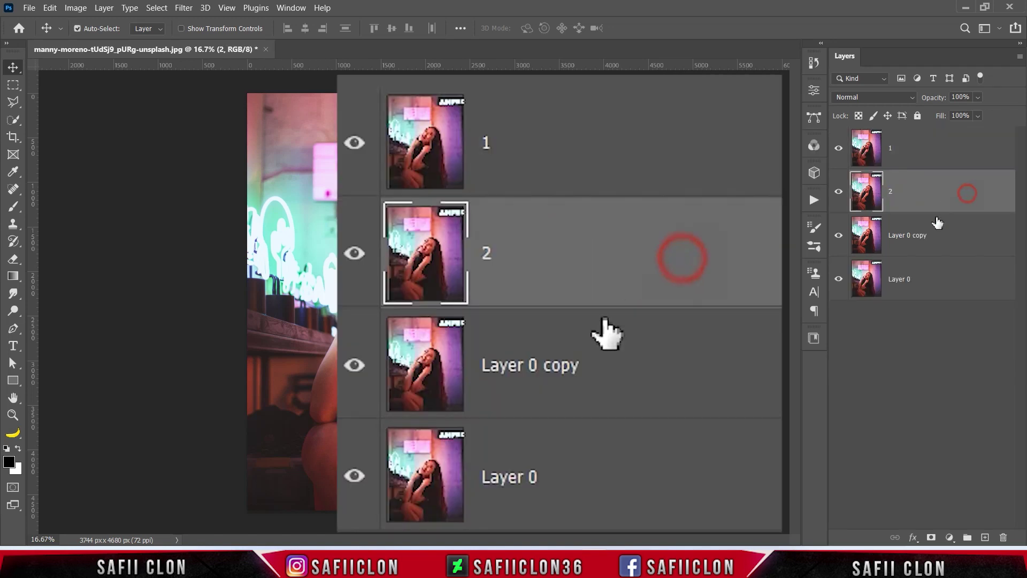
Rename the remaining photo copy as 3 and the bottom layer as ORIGINAL
{"action": "left_click", "coordinate": [912, 236]}
{"action": "double_click", "coordinate": [909, 235]}
{"action": "type", "text": "3"}
{"action": "left_click", "coordinate": [948, 238]}
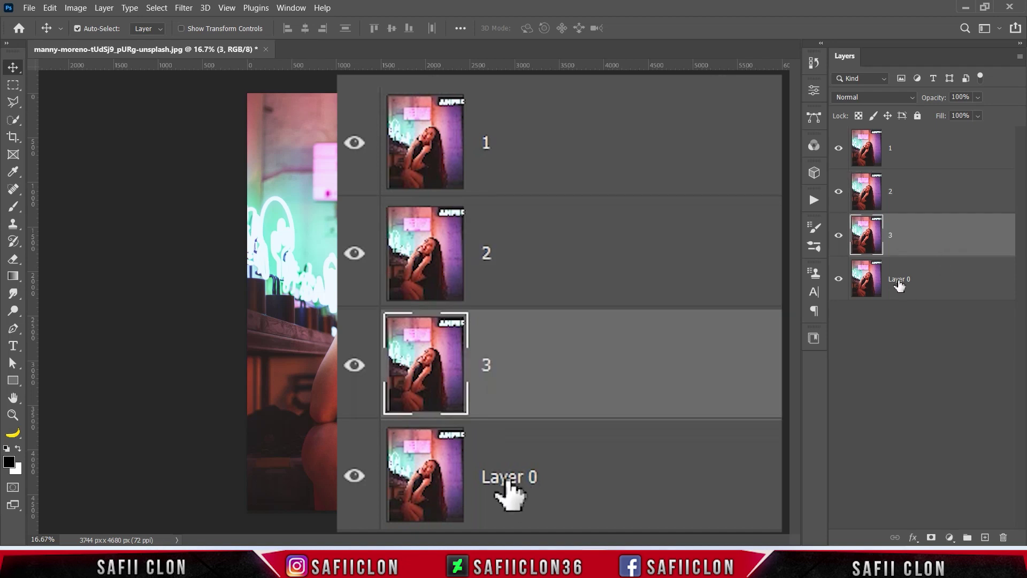
{"action": "left_click", "coordinate": [902, 284]}
{"action": "double_click", "coordinate": [901, 279]}
{"action": "type", "text": "ORIGINAL"}
{"action": "left_click", "coordinate": [966, 275]}
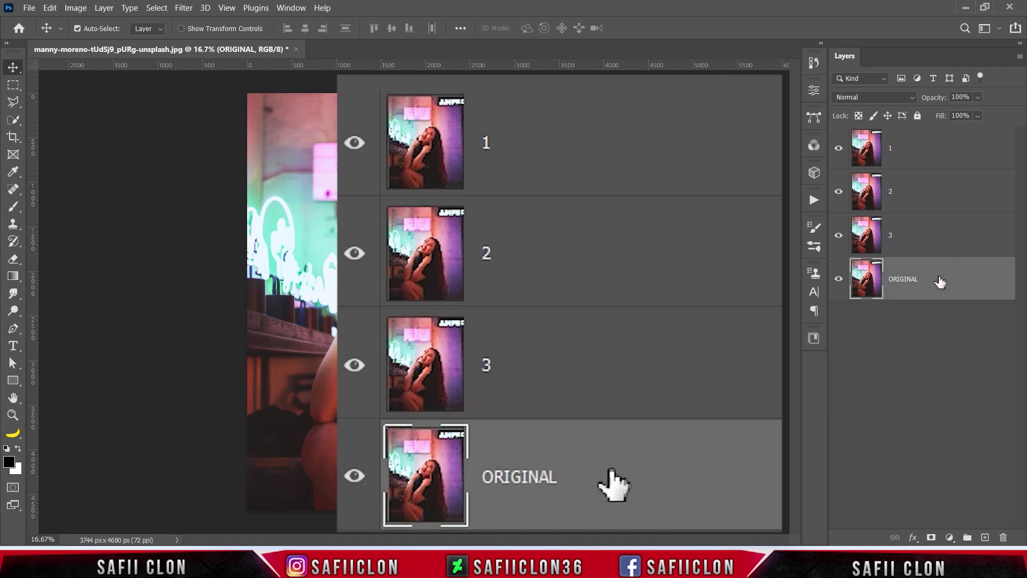
Scale layer 1 up proportionally around its center to about 105%
{"action": "left_click", "coordinate": [916, 155]}
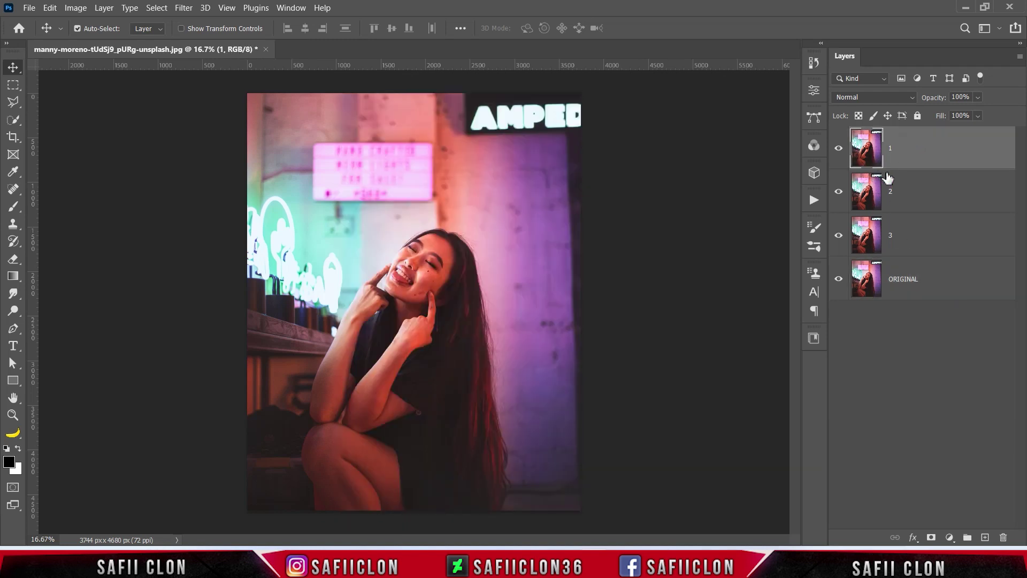
{"action": "key", "text": "ctrl+t"}
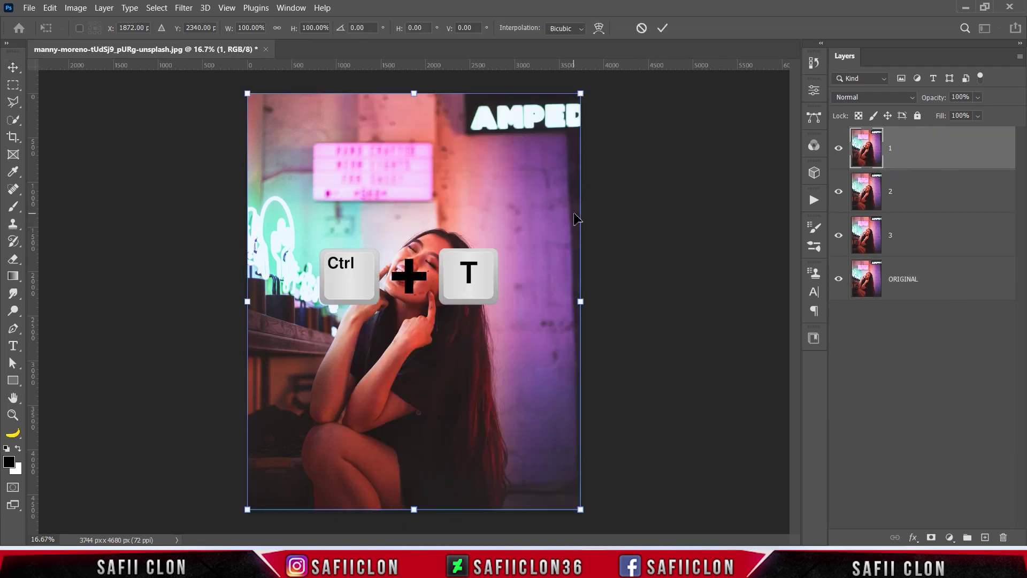
{"action": "left_click_drag", "start_coordinate": [580, 92], "coordinate": [599, 86]}
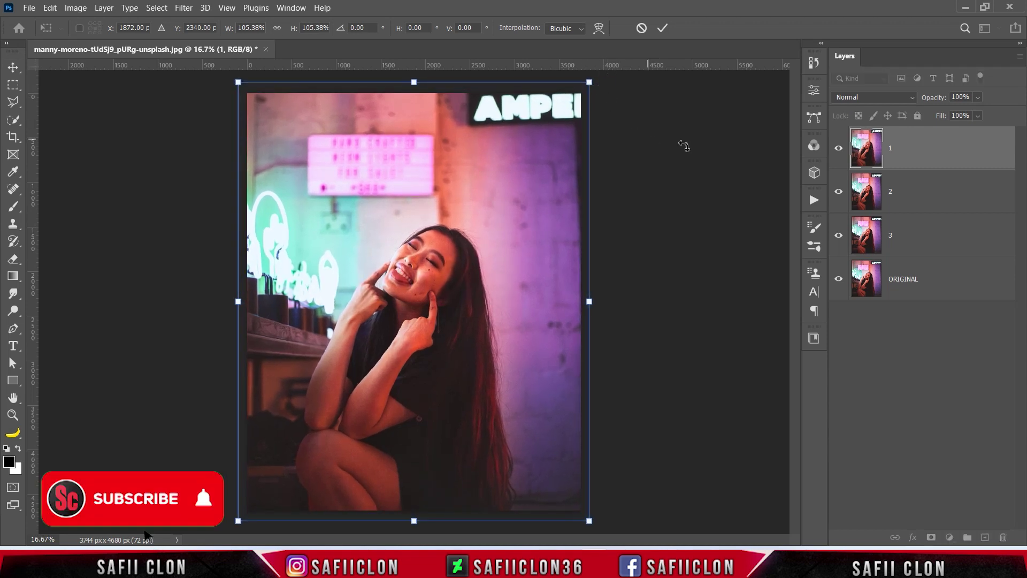
Lower layer 1's opacity to 12%, enlarge it slightly further and apply the transform
{"action": "left_click", "coordinate": [978, 97]}
{"action": "left_click_drag", "start_coordinate": [961, 112], "coordinate": [940, 112]}
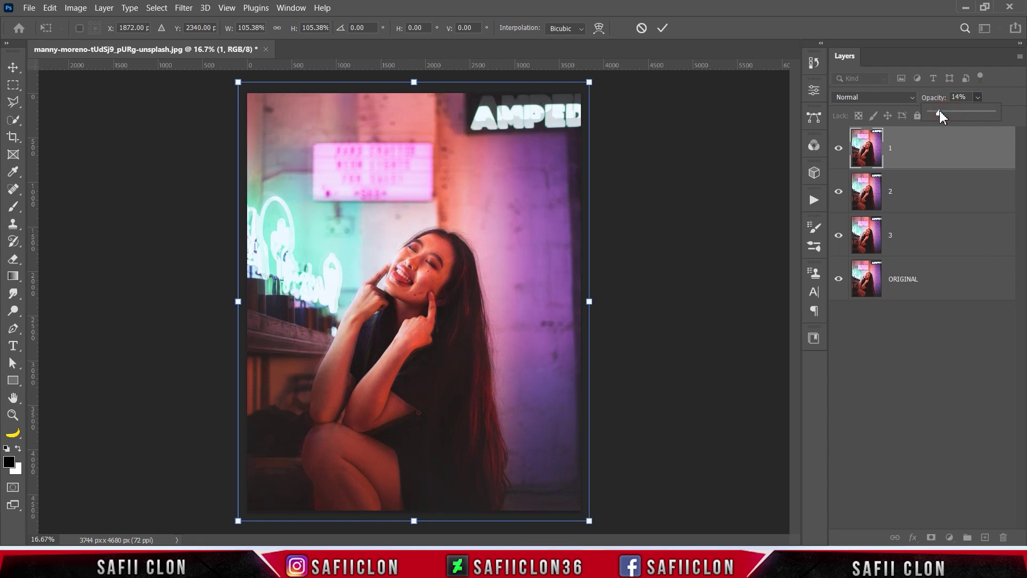
{"action": "left_click", "coordinate": [978, 97]}
{"action": "left_click_drag", "start_coordinate": [590, 81], "coordinate": [603, 81]}
{"action": "left_click", "coordinate": [663, 29]}
{"action": "left_click", "coordinate": [838, 150]}
{"action": "left_click", "coordinate": [838, 150]}
{"action": "left_click", "coordinate": [839, 151]}
{"action": "left_click", "coordinate": [839, 152]}
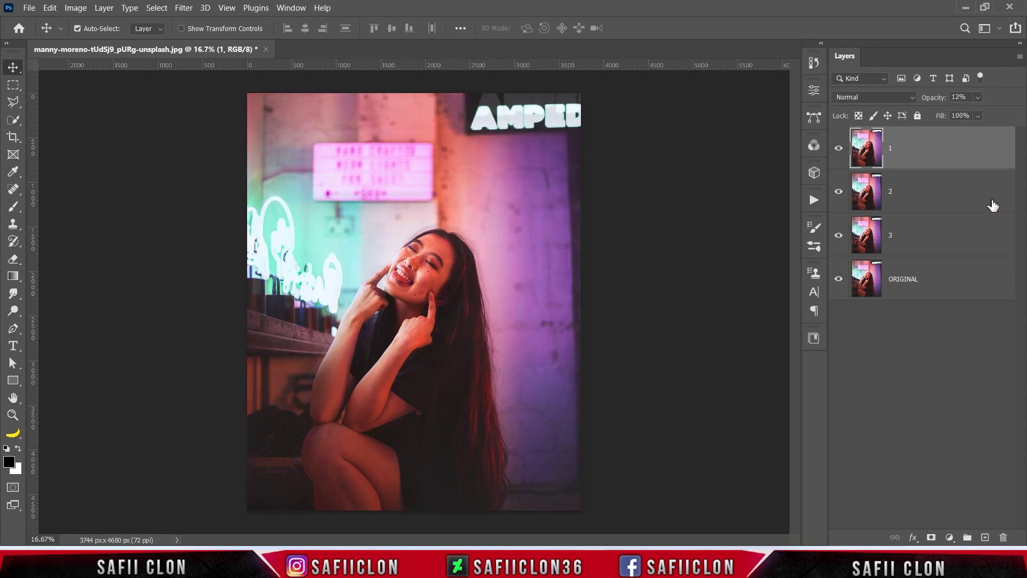
Turn off the R channel in layer 2's advanced blending options
{"action": "left_click", "coordinate": [930, 196]}
{"action": "right_click", "coordinate": [917, 193]}
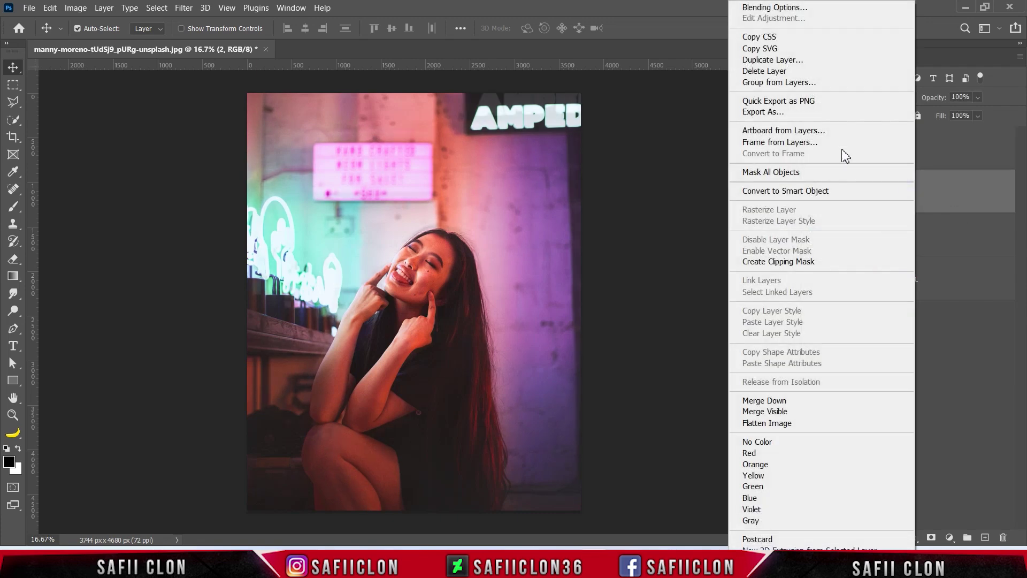
{"action": "left_click", "coordinate": [760, 15]}
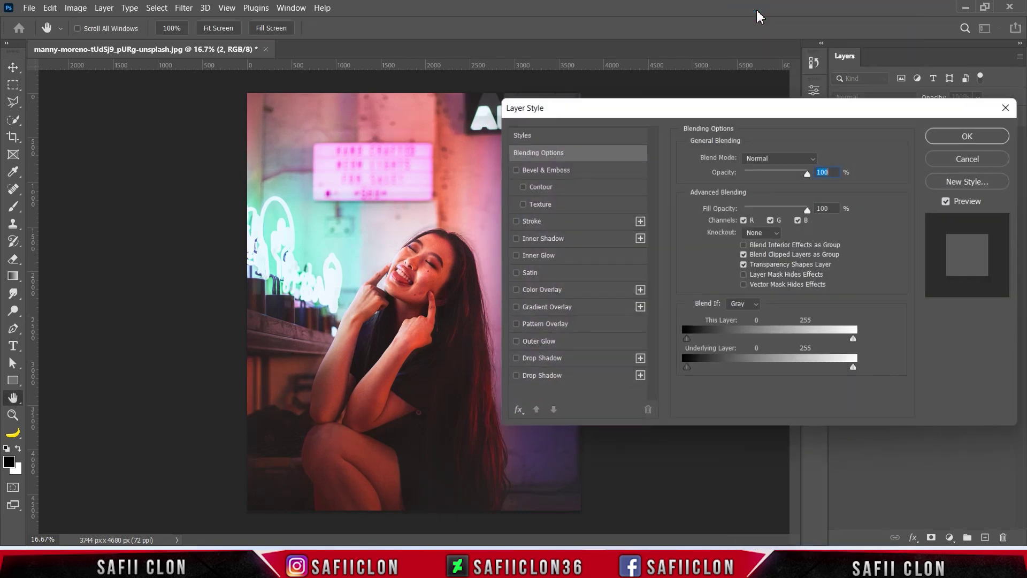
{"action": "left_click", "coordinate": [744, 220]}
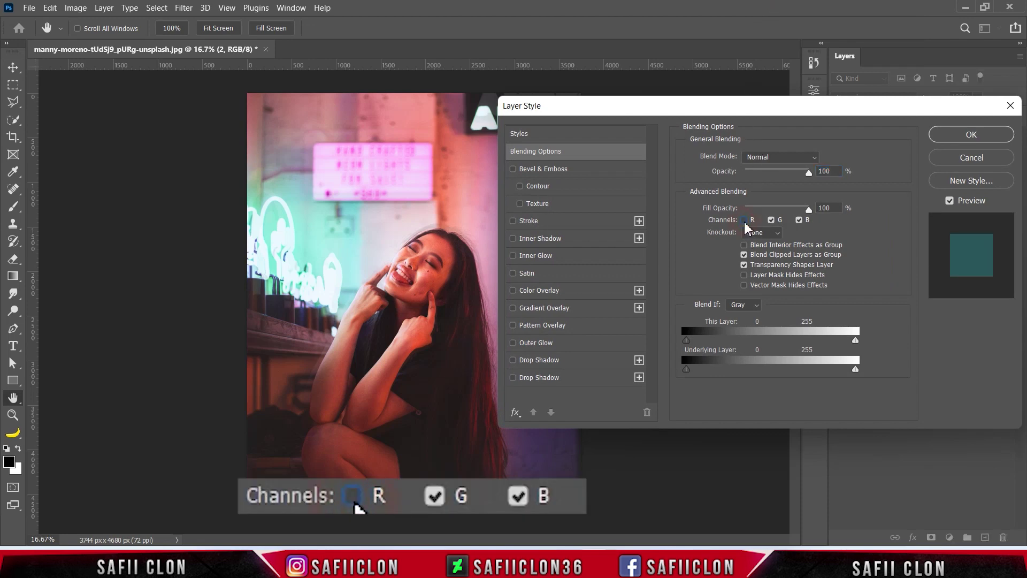
{"action": "left_click", "coordinate": [981, 137]}
Shift layer 2 horizontally by 18 px to X 1890 px with Free Transform and compare the image with and without it
{"action": "key", "text": "ctrl+t"}
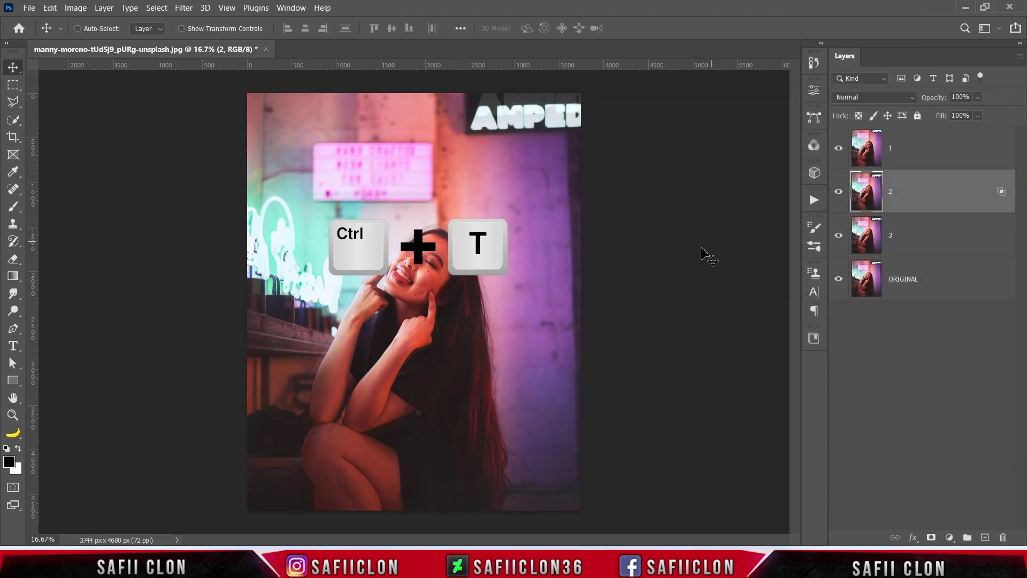
{"action": "key", "text": "Right"}
{"action": "key", "text": "Right"}
{"action": "key", "text": "Right"}
{"action": "key", "text": "Right"}
{"action": "key", "text": "Right"}
{"action": "key", "text": "Right"}
{"action": "key", "text": "Right"}
{"action": "key", "text": "Right"}
{"action": "key", "text": "Right"}
{"action": "key", "text": "Right"}
{"action": "key", "text": "Right"}
{"action": "key", "text": "Right"}
{"action": "key", "text": "Right"}
{"action": "key", "text": "Right"}
{"action": "key", "text": "Right"}
{"action": "key", "text": "Right"}
{"action": "key", "text": "Right"}
{"action": "key", "text": "Right"}
{"action": "key", "text": "Left"}
{"action": "key", "text": "Left"}
{"action": "key", "text": "Left"}
{"action": "key", "text": "Left"}
{"action": "key", "text": "Left"}
{"action": "key", "text": "Left"}
{"action": "key", "text": "Right"}
{"action": "key", "text": "Right"}
{"action": "key", "text": "Right"}
{"action": "key", "text": "Right"}
{"action": "key", "text": "Right"}
{"action": "key", "text": "Right"}
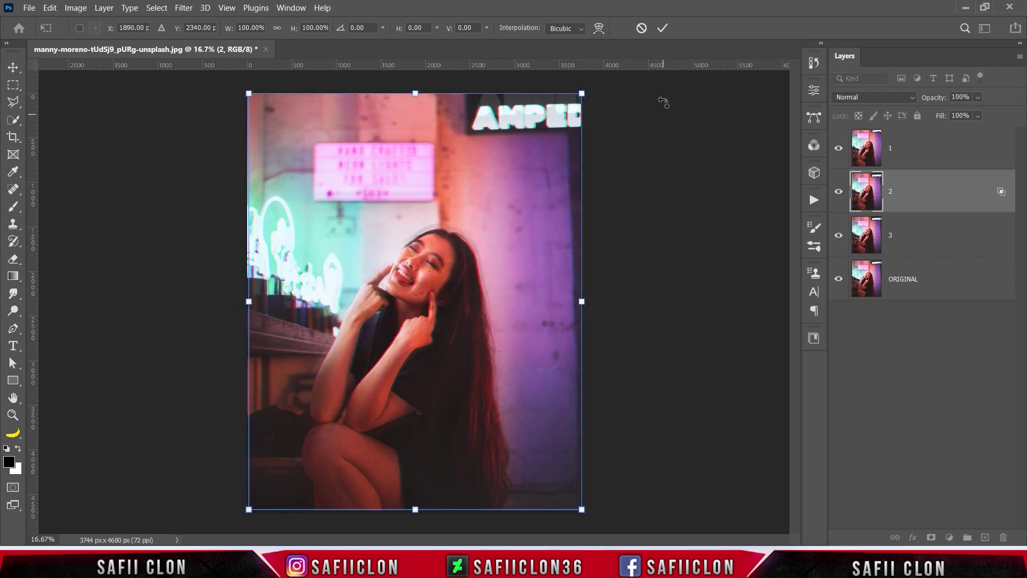
{"action": "left_click", "coordinate": [663, 28]}
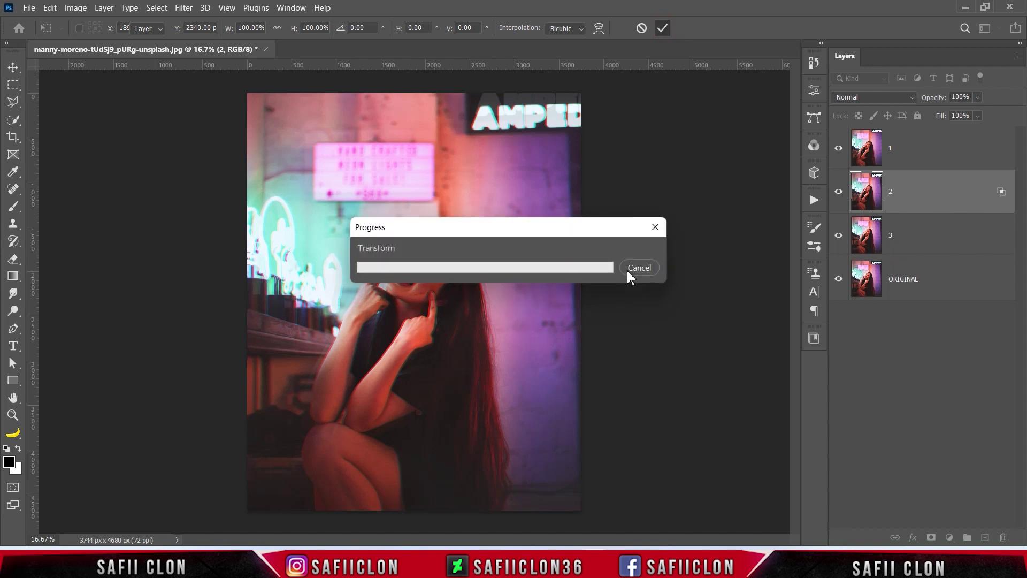
{"action": "left_click", "coordinate": [839, 192]}
{"action": "left_click", "coordinate": [840, 194]}
{"action": "left_click", "coordinate": [840, 195]}
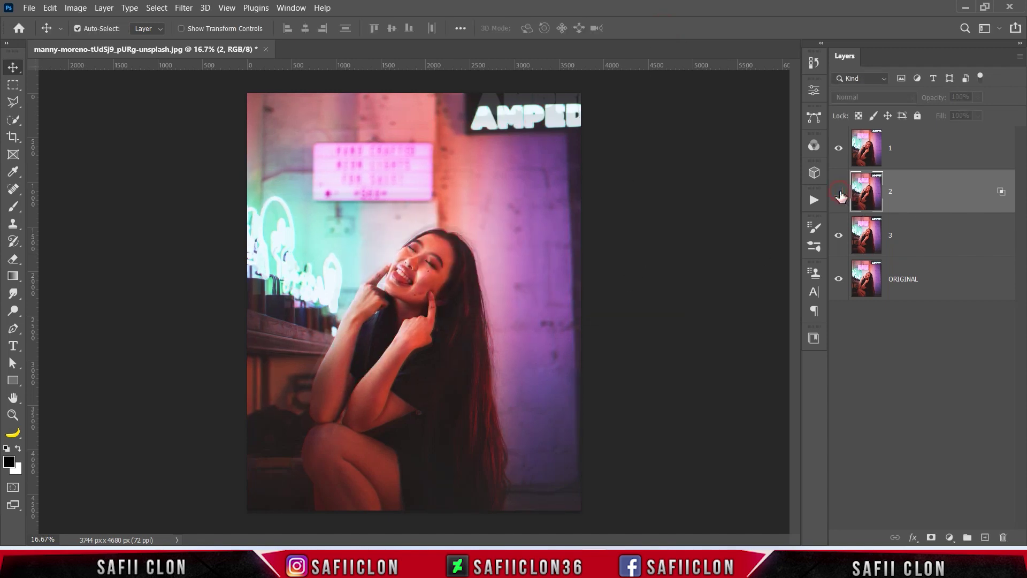
{"action": "left_click", "coordinate": [839, 193]}
Turn off the G channel in layer 3's advanced blending options
{"action": "left_click", "coordinate": [927, 240]}
{"action": "right_click", "coordinate": [922, 241]}
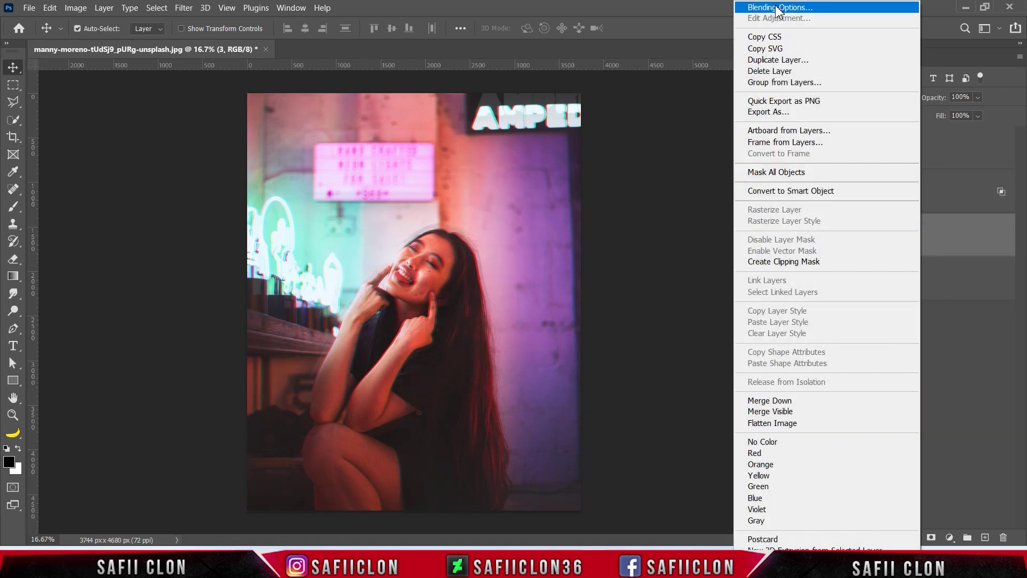
{"action": "left_click", "coordinate": [778, 8]}
{"action": "left_click", "coordinate": [773, 220]}
{"action": "left_click", "coordinate": [989, 136]}
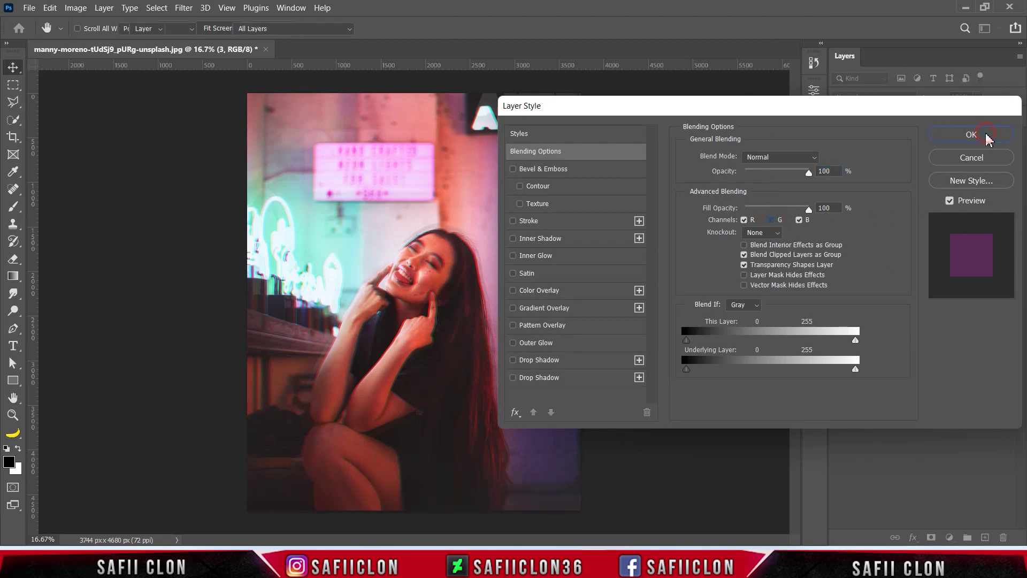
Try shifting layer 3 horizontally to X 1860 px with Free Transform and bring it back to X 1872 px
{"action": "key", "text": "ctrl+t"}
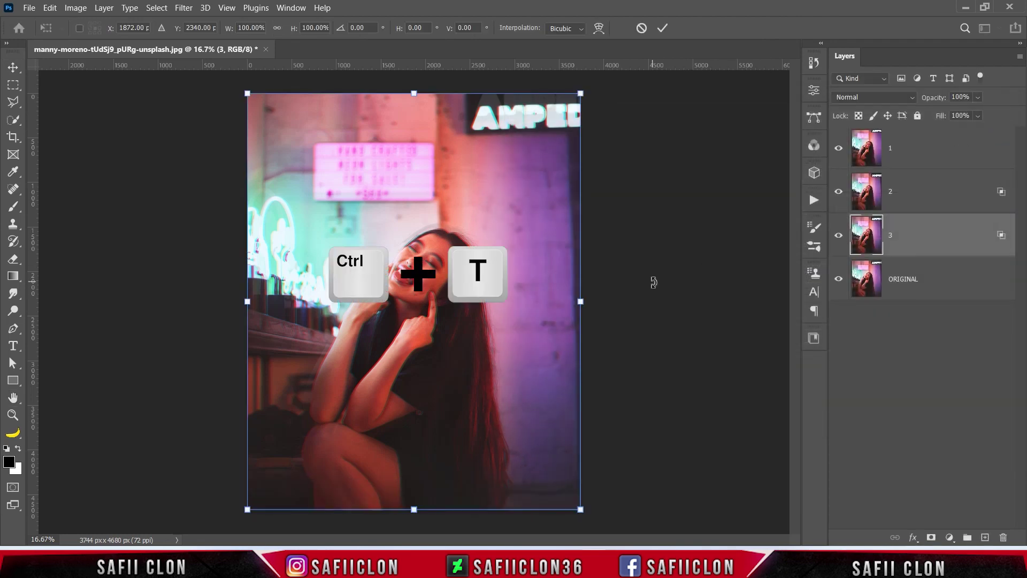
{"action": "key", "text": "Left"}
{"action": "key", "text": "Left"}
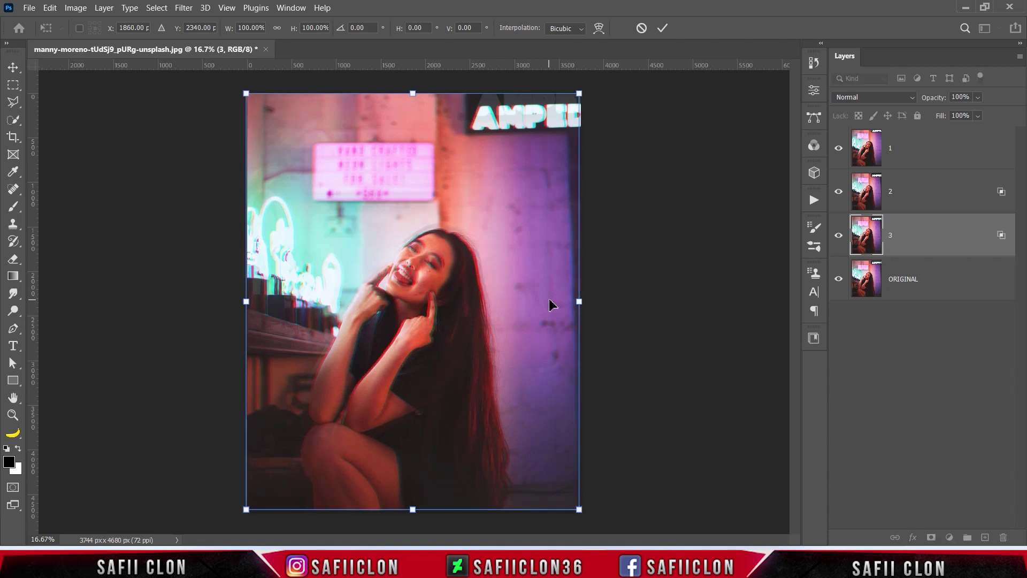
{"action": "key", "text": "Right"}
{"action": "key", "text": "Right"}
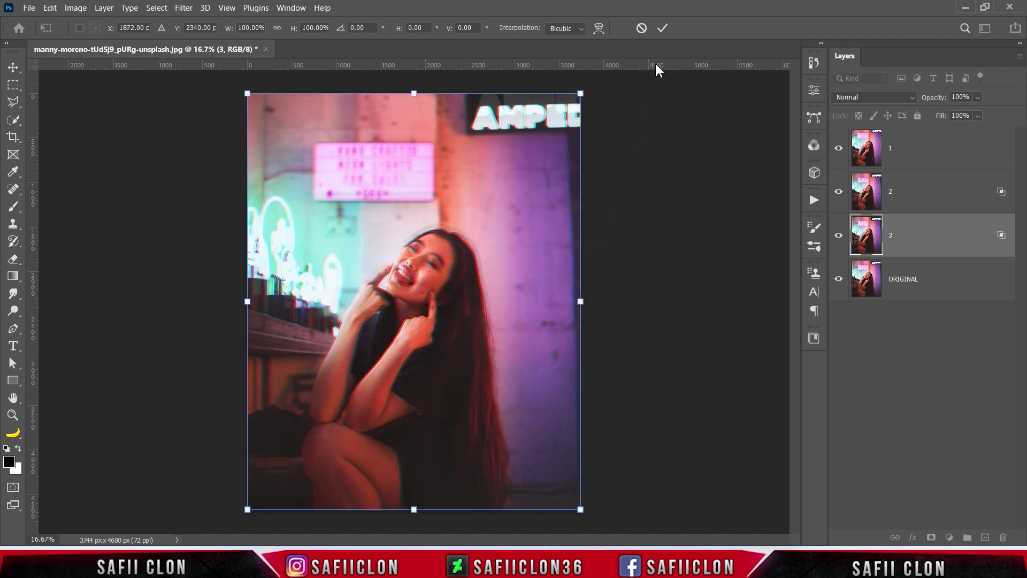
{"action": "left_click", "coordinate": [662, 27]}
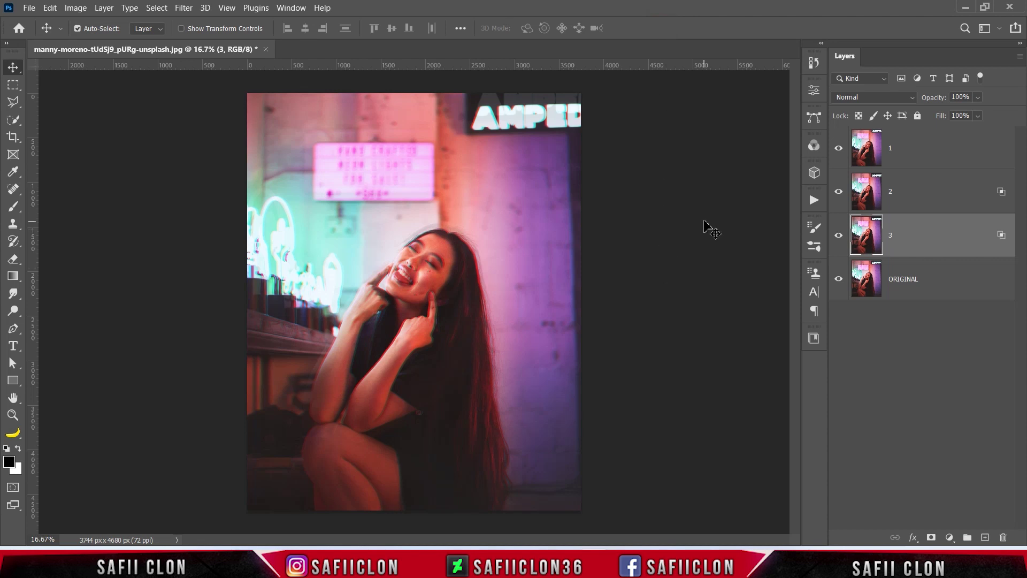
Add a Vibrance adjustment layer above layer 1 and slightly adjust its vibrance and saturation
{"action": "left_click", "coordinate": [951, 153]}
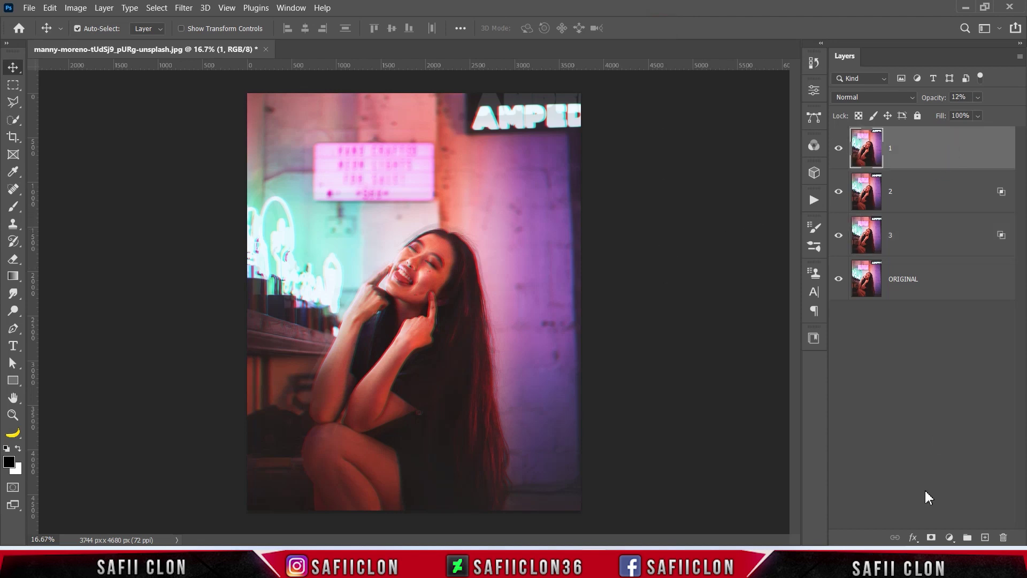
{"action": "left_click", "coordinate": [950, 537]}
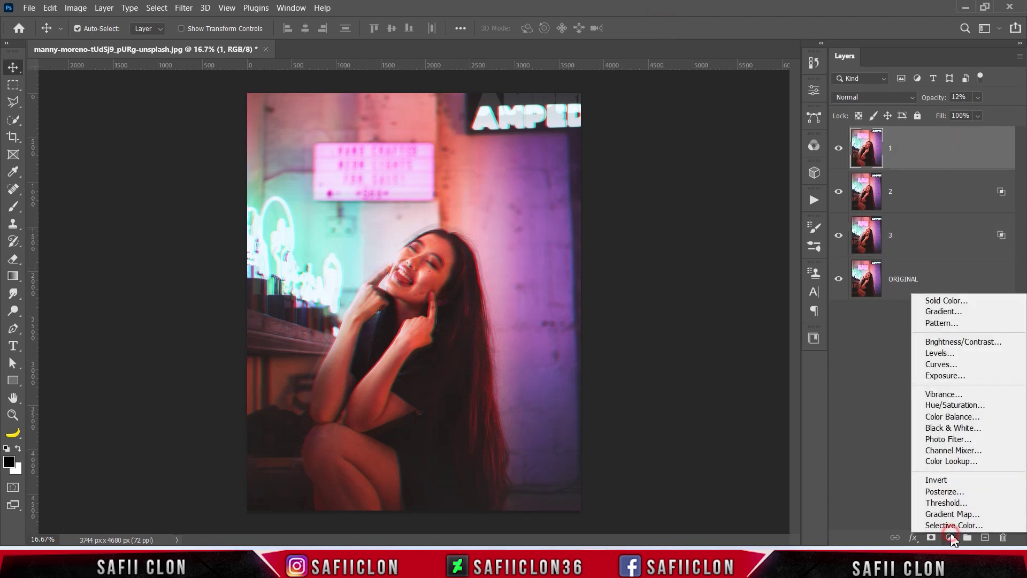
{"action": "left_click", "coordinate": [962, 396]}
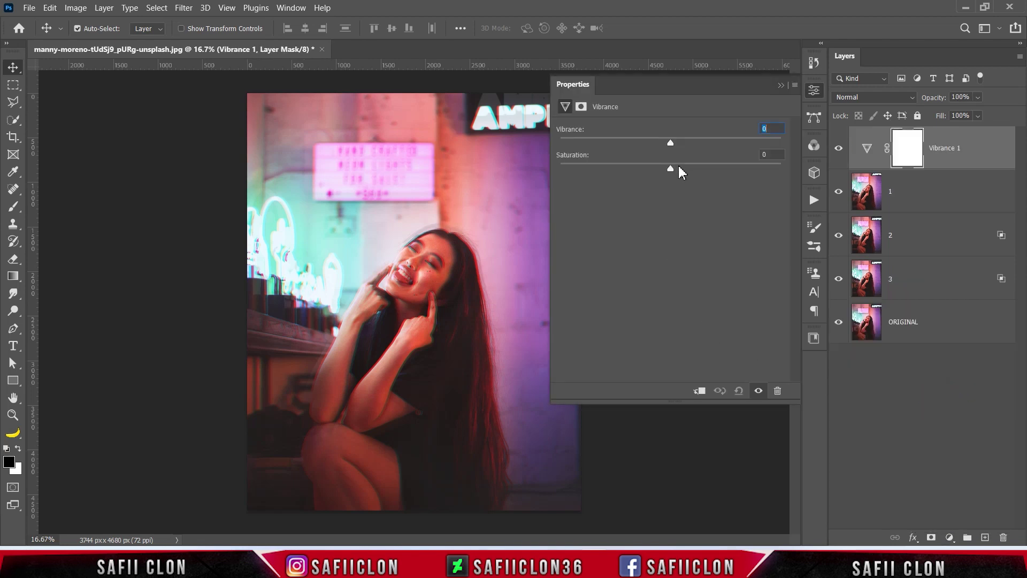
{"action": "left_click_drag", "start_coordinate": [669, 143], "coordinate": [667, 169]}
{"action": "left_click", "coordinate": [781, 85]}
{"action": "left_click", "coordinate": [839, 150]}
{"action": "left_click", "coordinate": [839, 150]}
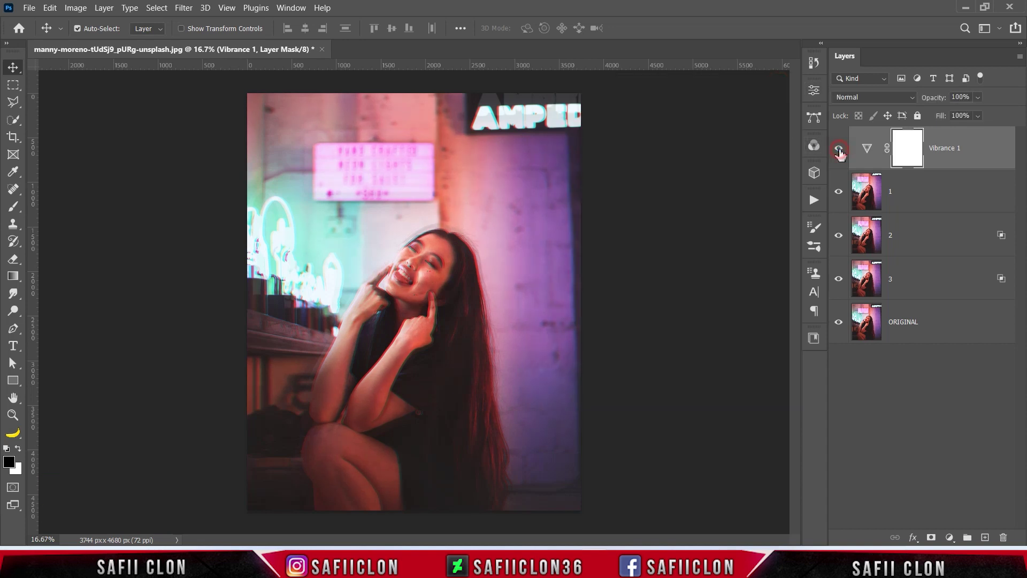
Add a Color Balance adjustment layer with Shadows set to Cyan-Red -4, Magenta-Green -15 and Yellow-Blue +4
{"action": "left_click", "coordinate": [949, 537]}
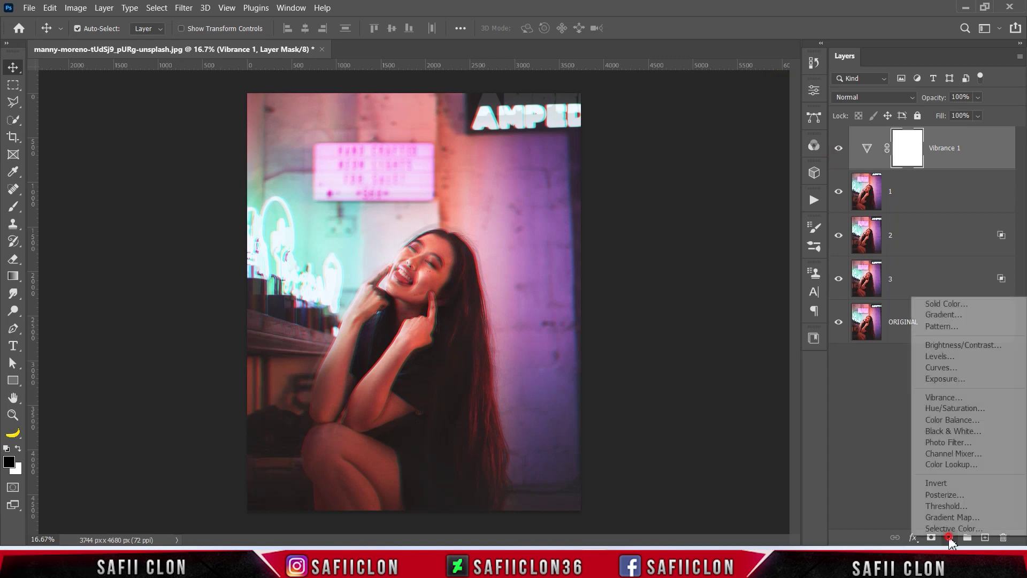
{"action": "left_click", "coordinate": [940, 424]}
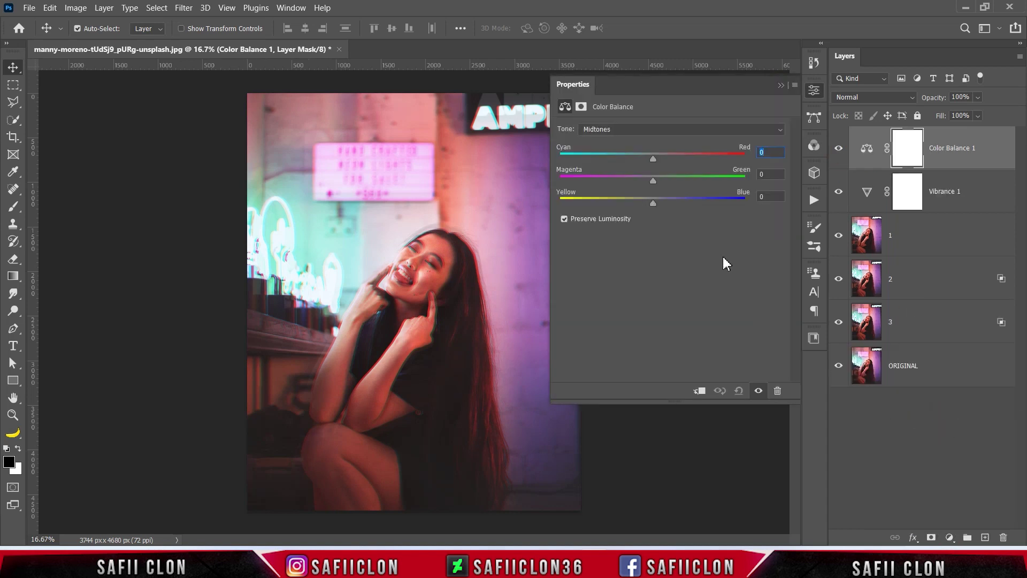
{"action": "left_click", "coordinate": [630, 127]}
{"action": "left_click", "coordinate": [631, 138]}
{"action": "left_click_drag", "start_coordinate": [654, 180], "coordinate": [656, 201]}
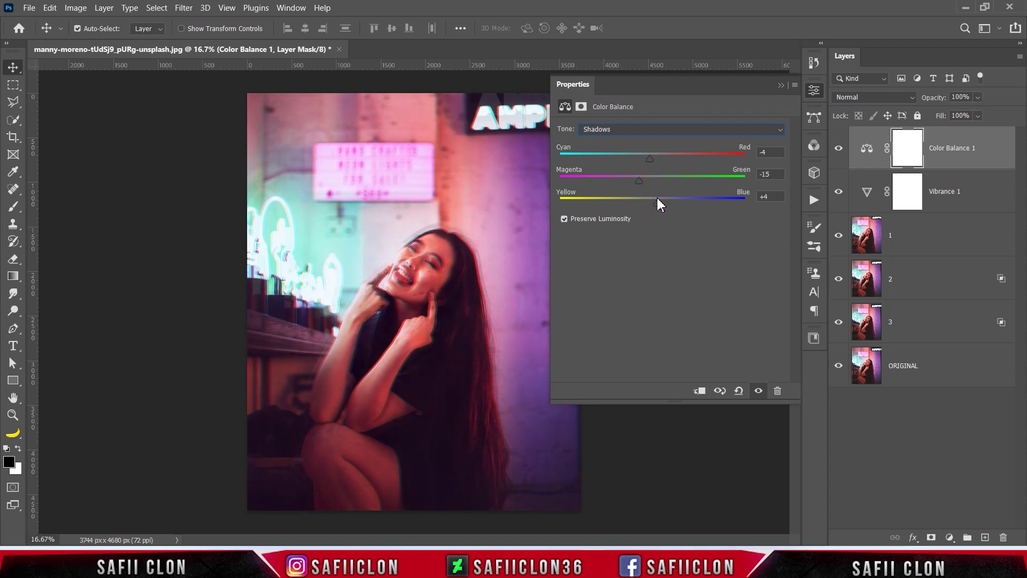
Adjust the Color Balance midtones and highlights, shifting both toward blue, and compare the image with and without the adjustment
{"action": "left_click", "coordinate": [651, 130]}
{"action": "left_click", "coordinate": [620, 152]}
{"action": "left_click_drag", "start_coordinate": [651, 158], "coordinate": [673, 210]}
{"action": "left_click", "coordinate": [680, 130]}
{"action": "left_click", "coordinate": [603, 161]}
{"action": "left_click_drag", "start_coordinate": [655, 204], "coordinate": [658, 206]}
{"action": "left_click", "coordinate": [781, 85]}
{"action": "left_click", "coordinate": [839, 149]}
{"action": "left_click", "coordinate": [840, 149]}
{"action": "left_click", "coordinate": [840, 148]}
{"action": "left_click", "coordinate": [839, 149]}
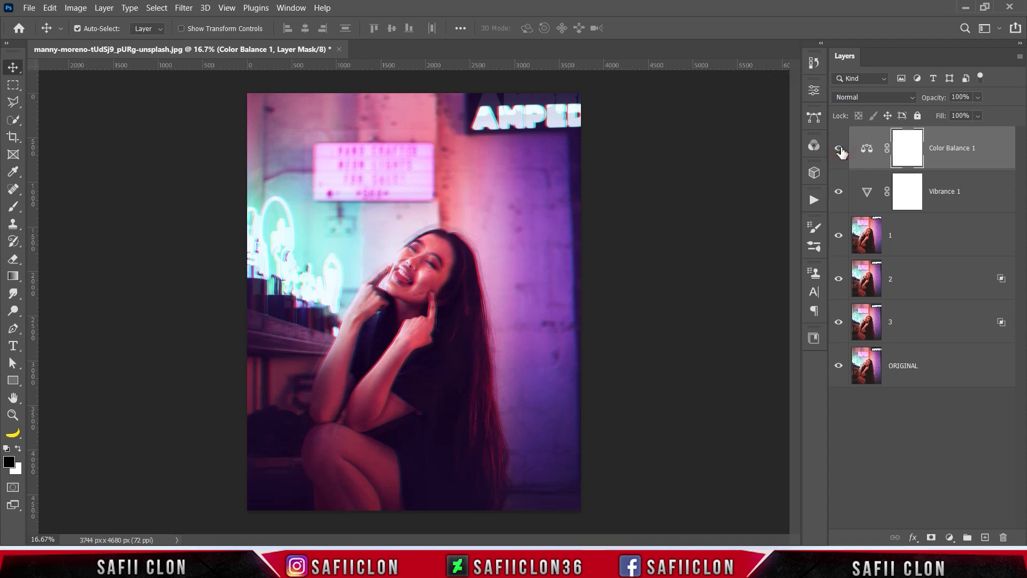
Open the orange light-streak image from the Scanline Effect folder and place it as a new layer on top of the portrait document
{"action": "left_click", "coordinate": [29, 7]}
{"action": "left_click", "coordinate": [43, 29]}
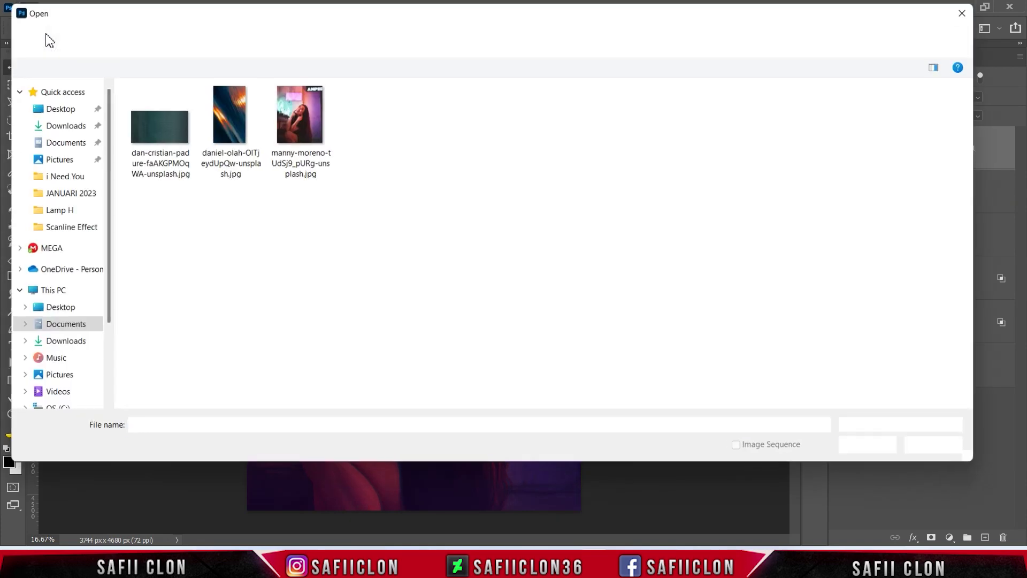
{"action": "left_click", "coordinate": [231, 138]}
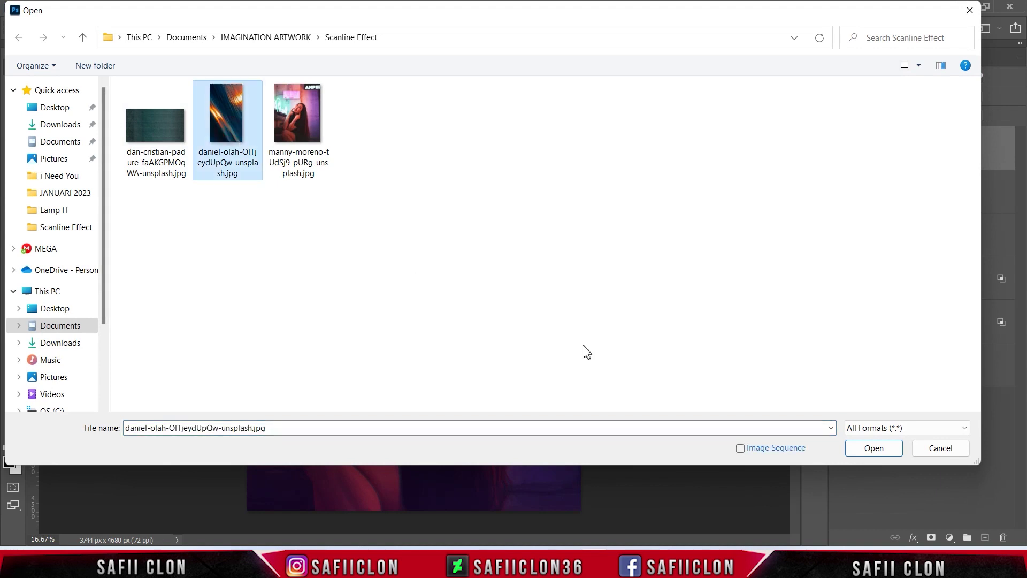
{"action": "left_click", "coordinate": [875, 448]}
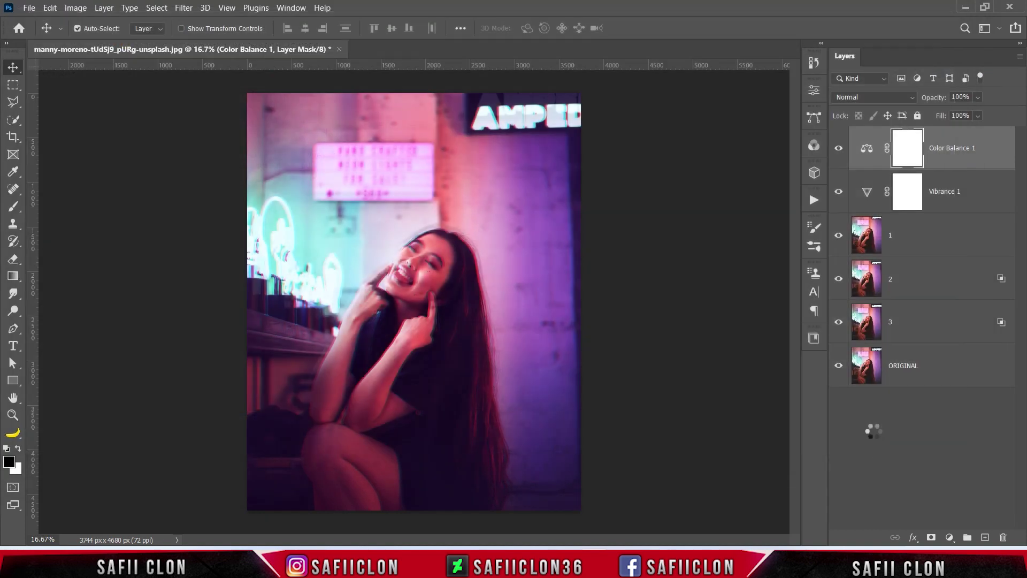
{"action": "mouse_move", "coordinate": [953, 154]}
{"action": "left_mouse_down"}
{"action": "mouse_move", "coordinate": [780, 158]}
{"action": "mouse_move", "coordinate": [170, 56]}
{"action": "mouse_move", "coordinate": [458, 298]}
{"action": "left_mouse_up"}
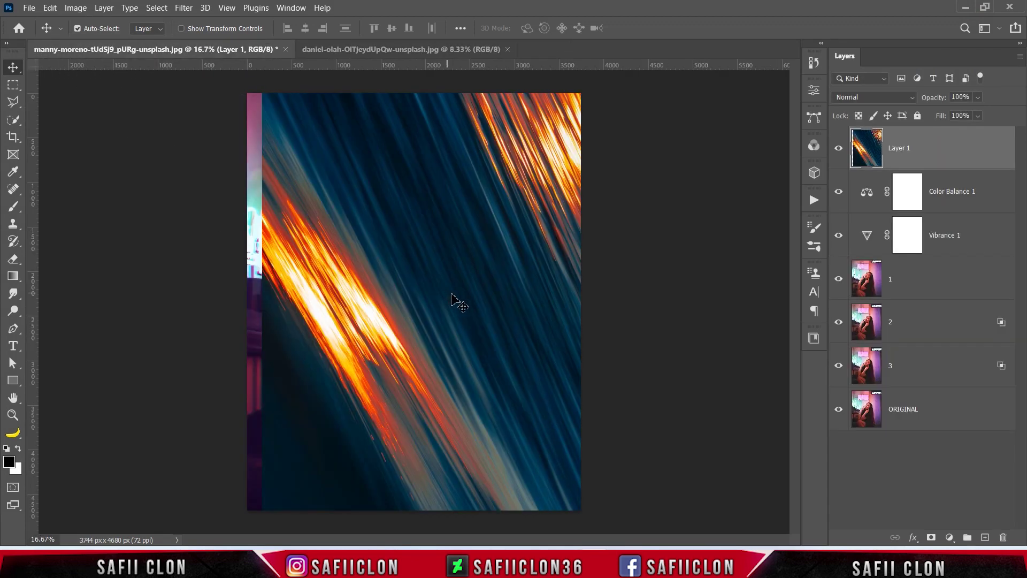
Set the light-streak layer to Color Dodge, rotate it to about -64° and enlarge it to about 161% so the streaks run horizontally
{"action": "left_click", "coordinate": [868, 96]}
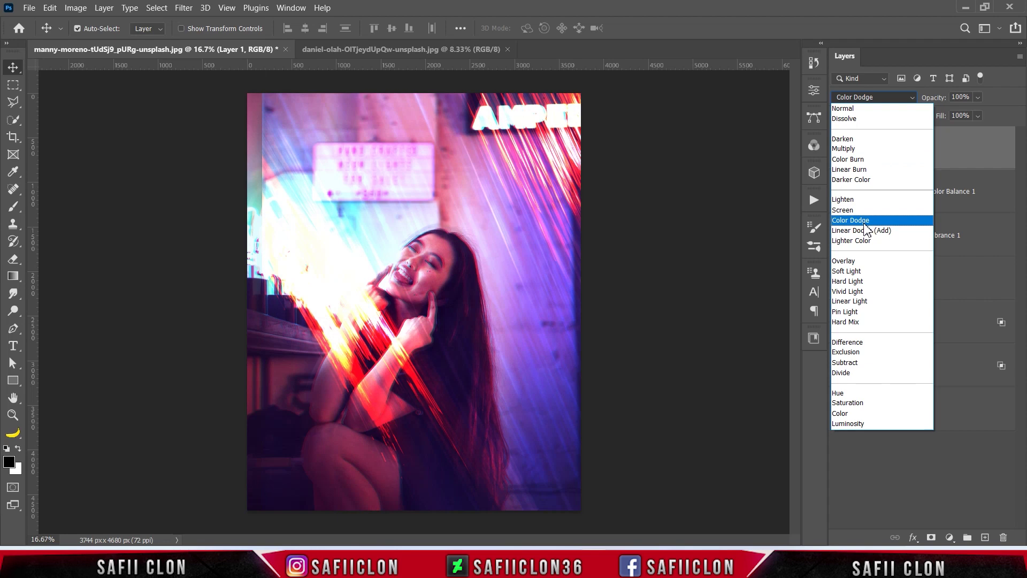
{"action": "left_click", "coordinate": [865, 223]}
{"action": "key", "text": "ctrl+t"}
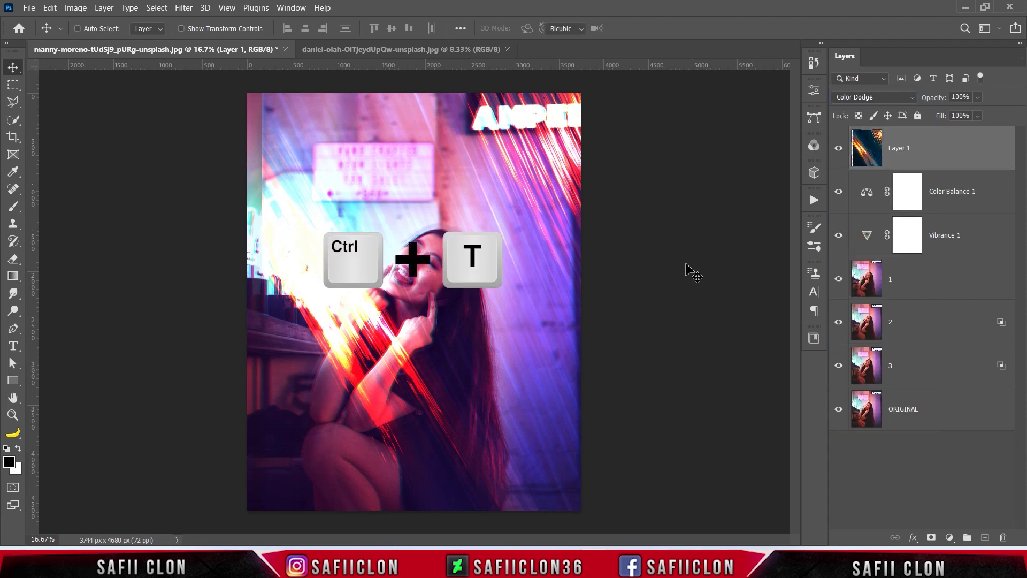
{"action": "left_click_drag", "start_coordinate": [649, 313], "coordinate": [644, 95]}
{"action": "left_click_drag", "start_coordinate": [527, 127], "coordinate": [670, 78]}
{"action": "left_click_drag", "start_coordinate": [447, 224], "coordinate": [525, 265]}
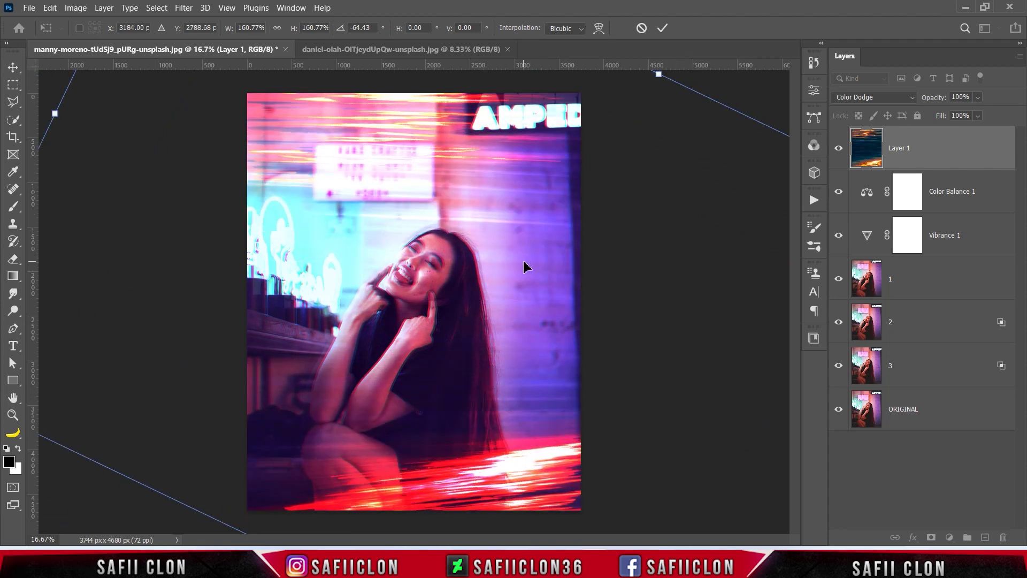
Enlarge the light-streak layer to about 186%, rotate it to about -66°, reposition it over the portrait and apply the transform
{"action": "key", "text": "ctrl+minus"}
{"action": "left_click_drag", "start_coordinate": [596, 131], "coordinate": [703, 92]}
{"action": "left_click_drag", "start_coordinate": [522, 216], "coordinate": [564, 223]}
{"action": "mouse_move", "coordinate": [610, 196]}
{"action": "left_mouse_down"}
{"action": "mouse_move", "coordinate": [620, 199]}
{"action": "mouse_move", "coordinate": [594, 214]}
{"action": "mouse_move", "coordinate": [610, 216]}
{"action": "mouse_move", "coordinate": [626, 187]}
{"action": "left_mouse_up"}
{"action": "left_click", "coordinate": [662, 28]}
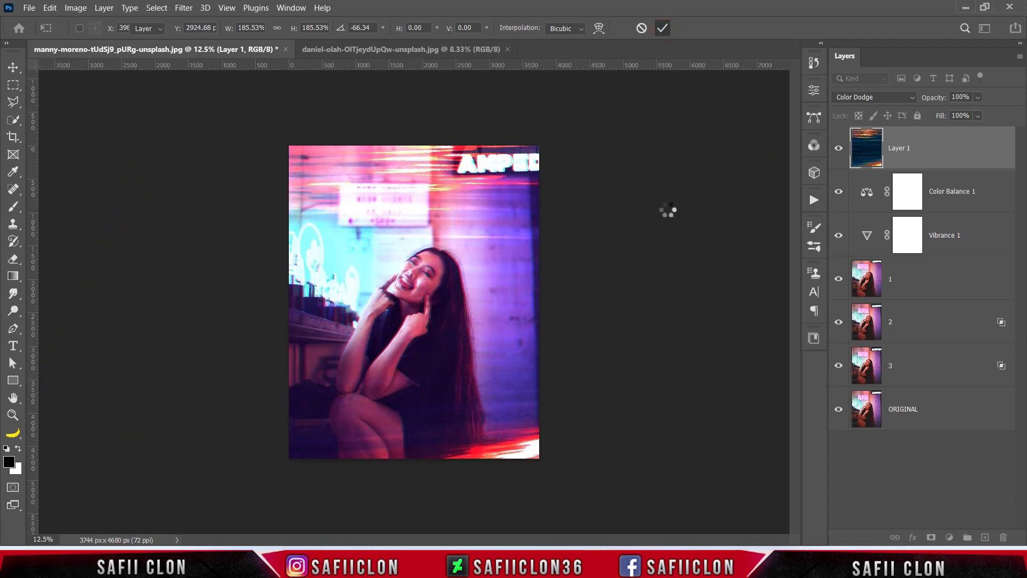
Compare the portrait with and without the light-streak layer, both in full view and close up
{"action": "left_click", "coordinate": [839, 152]}
{"action": "left_click", "coordinate": [839, 151]}
{"action": "left_click", "coordinate": [839, 151]}
{"action": "left_click", "coordinate": [839, 151]}
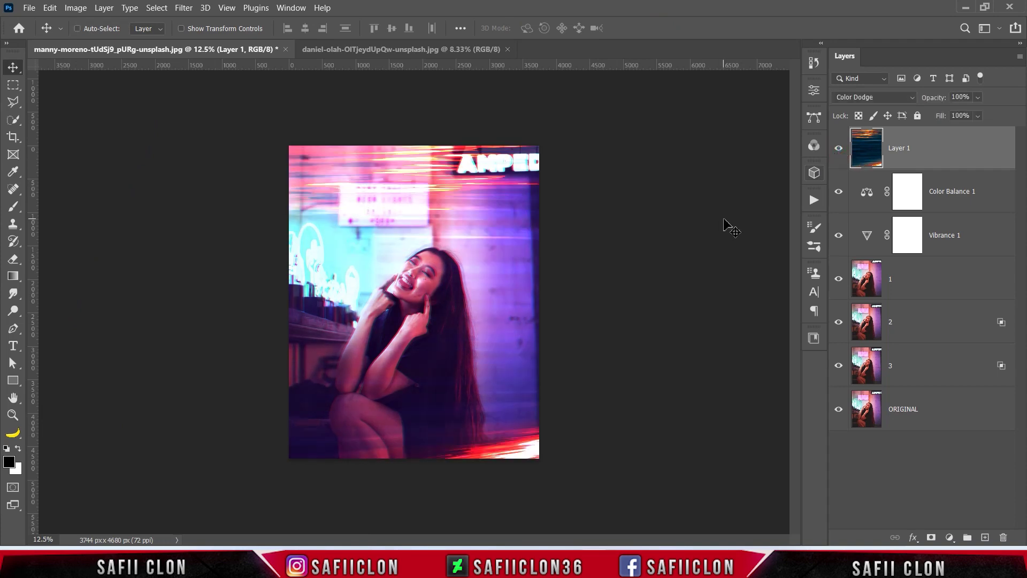
{"action": "key", "text": "ctrl+plus"}
{"action": "key", "text": "ctrl+plus"}
{"action": "left_click", "coordinate": [840, 152]}
{"action": "left_click", "coordinate": [840, 152]}
{"action": "left_click", "coordinate": [840, 152]}
{"action": "left_click", "coordinate": [839, 151]}
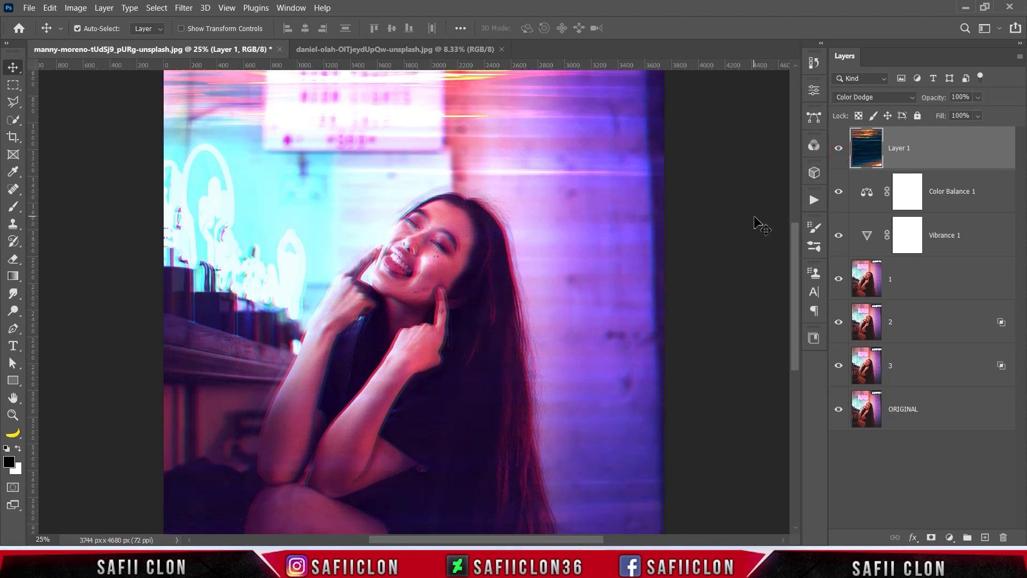
{"action": "key", "text": "ctrl+minus"}
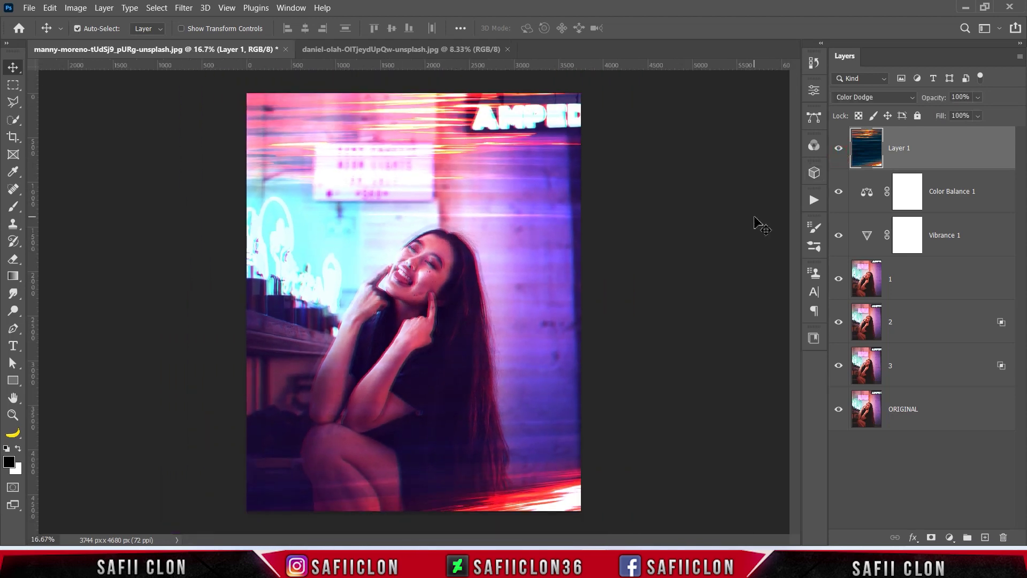
Open the teal scanline texture from the Scanline Effect folder and place it as a new layer on top of the portrait document
{"action": "left_click", "coordinate": [29, 8]}
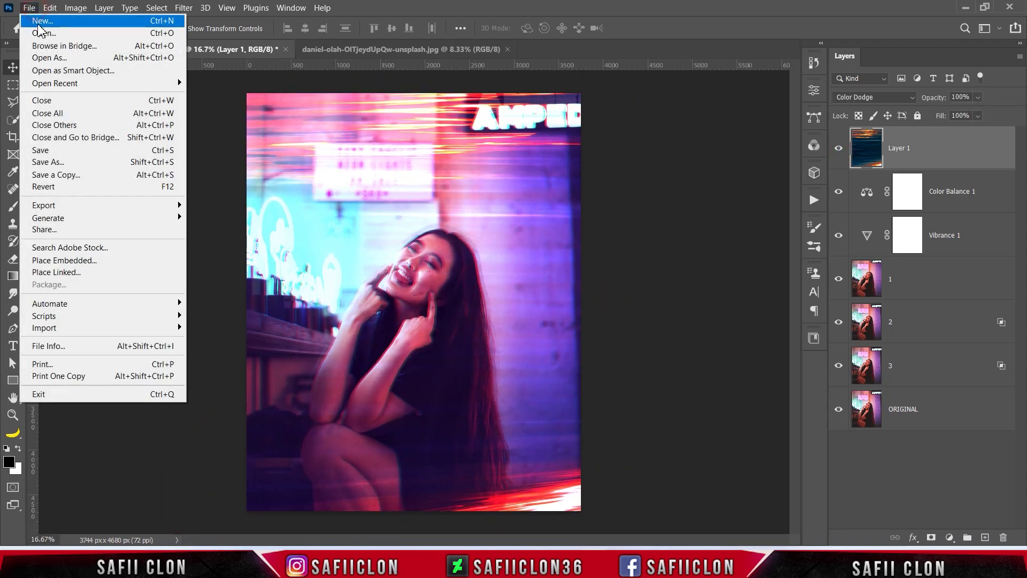
{"action": "left_click", "coordinate": [43, 32]}
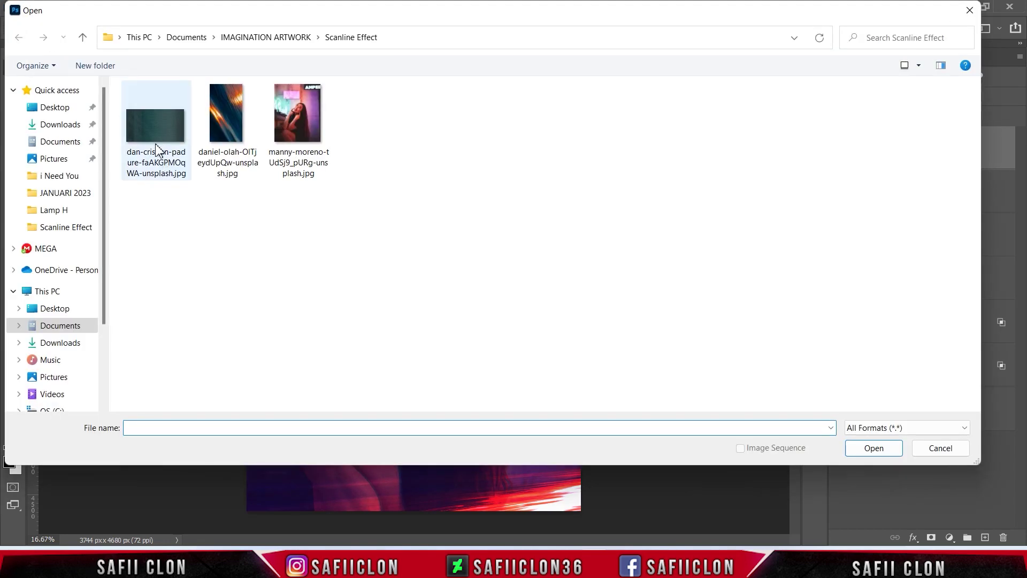
{"action": "left_click", "coordinate": [157, 151]}
{"action": "left_click", "coordinate": [864, 450]}
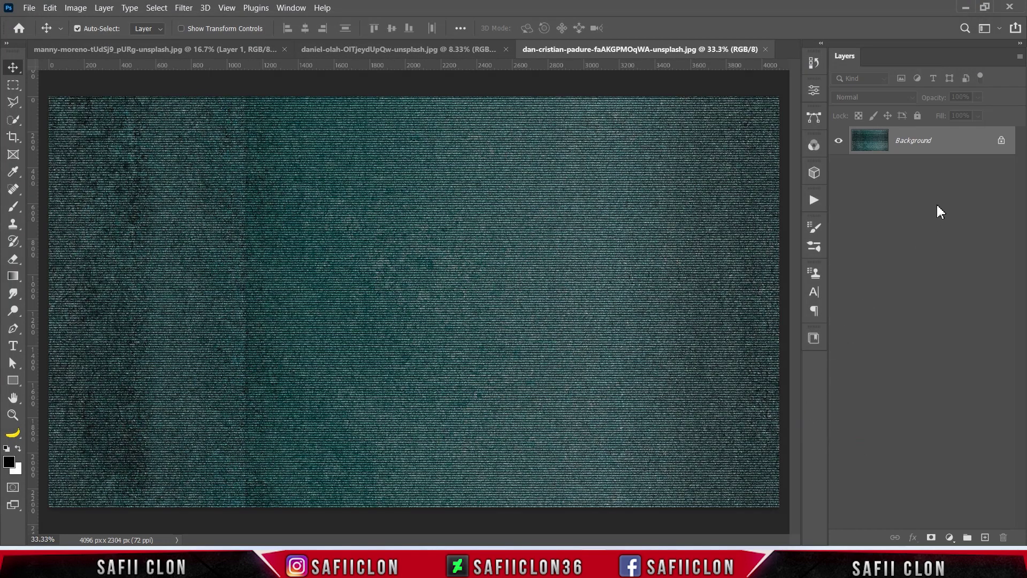
{"action": "left_click_drag", "start_coordinate": [949, 143], "coordinate": [458, 297]}
Center the scanline texture over the portrait, scale it to about 165% and set its blend mode to Soft Light
{"action": "key", "text": "ctrl+t"}
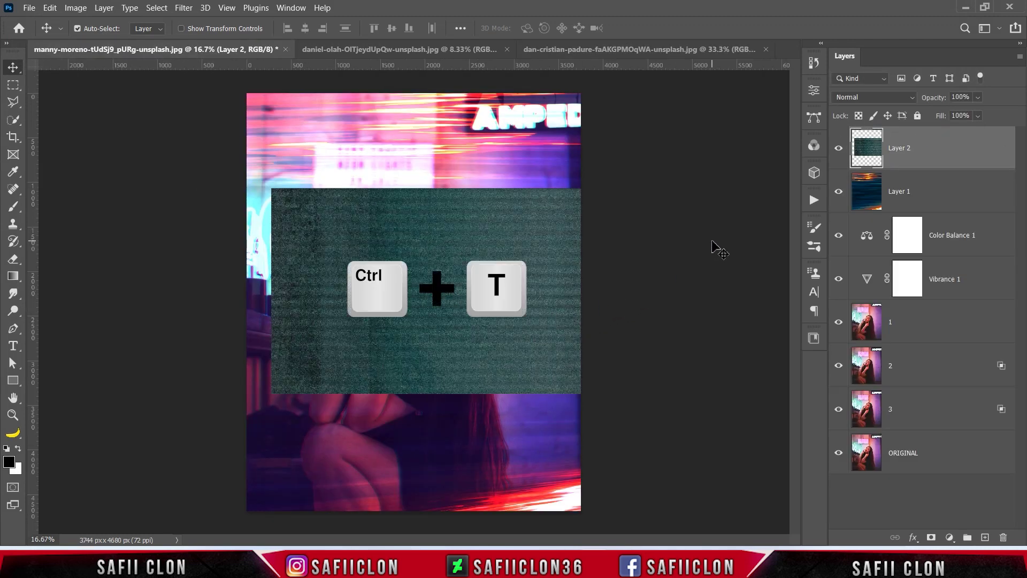
{"action": "left_click_drag", "start_coordinate": [494, 288], "coordinate": [452, 321]}
{"action": "left_click_drag", "start_coordinate": [596, 223], "coordinate": [715, 156]}
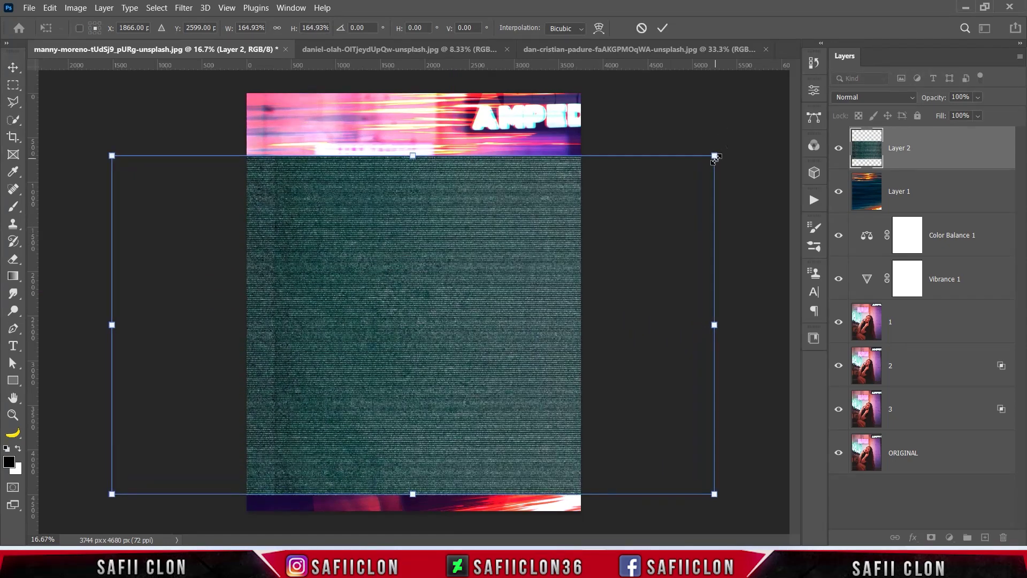
{"action": "left_click", "coordinate": [864, 99]}
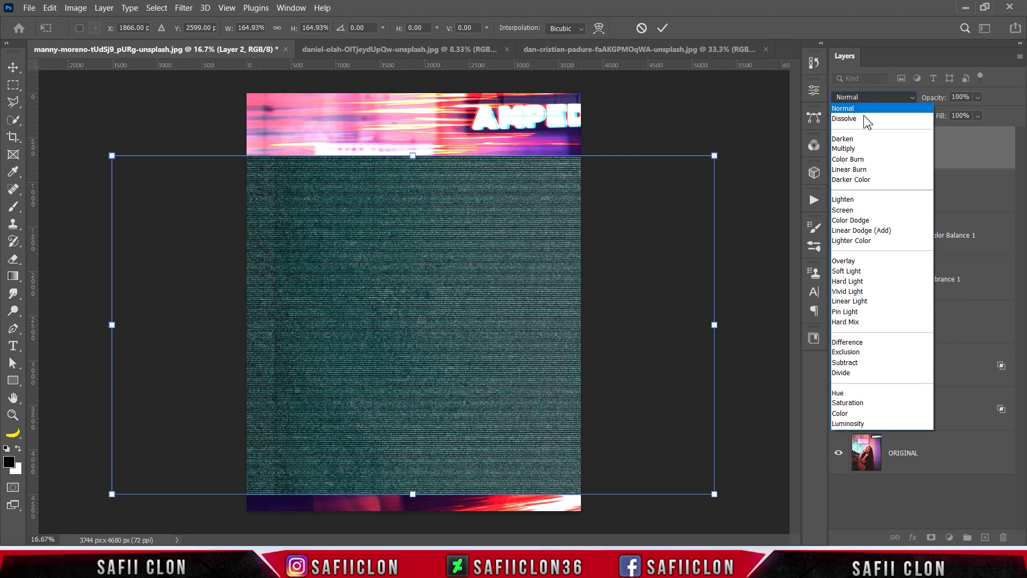
{"action": "left_click", "coordinate": [858, 273]}
Enlarge the scanline texture until it extends past all canvas edges, reposition it over the portrait and apply the transform
{"action": "left_click_drag", "start_coordinate": [521, 293], "coordinate": [508, 294]}
{"action": "left_click_drag", "start_coordinate": [706, 150], "coordinate": [823, 86]}
{"action": "left_click_drag", "start_coordinate": [525, 286], "coordinate": [525, 271]}
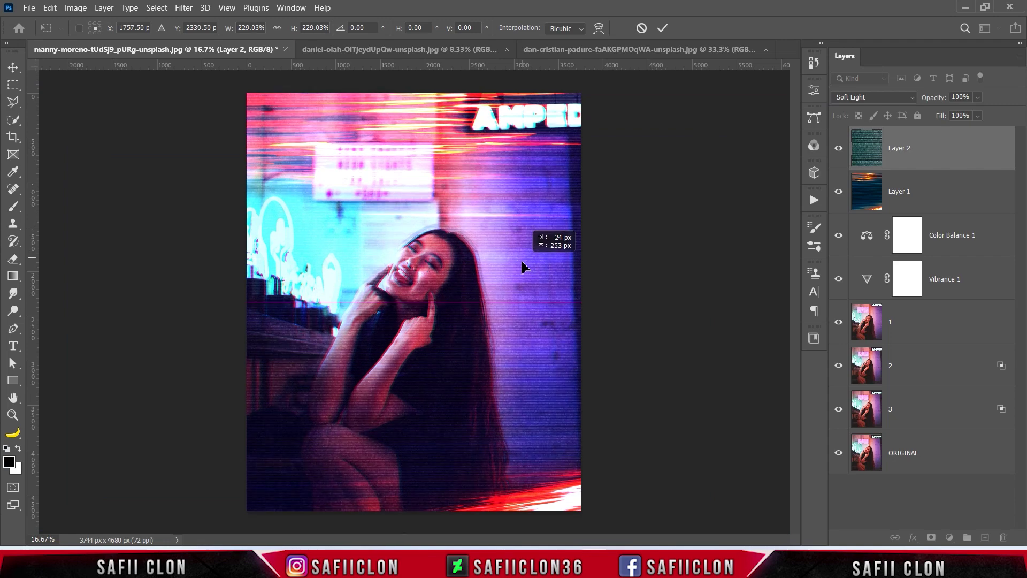
{"action": "key", "text": "ctrl+minus"}
{"action": "key", "text": "ctrl+plus"}
{"action": "key", "text": "ctrl+minus"}
{"action": "mouse_move", "coordinate": [490, 332]}
{"action": "left_mouse_down"}
{"action": "mouse_move", "coordinate": [560, 323]}
{"action": "mouse_move", "coordinate": [495, 333]}
{"action": "left_mouse_up"}
{"action": "left_click_drag", "start_coordinate": [726, 126], "coordinate": [745, 115]}
{"action": "left_click", "coordinate": [663, 27]}
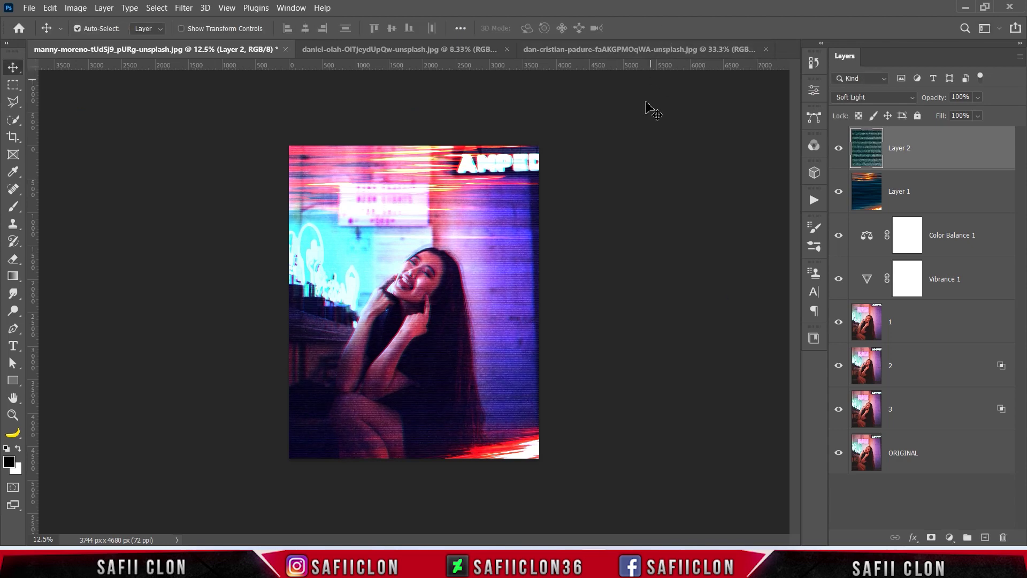
Duplicate the scanline layer as Layer 2 copy and compare the image with and without the duplicate
{"action": "right_click", "coordinate": [946, 149]}
{"action": "left_click", "coordinate": [810, 60]}
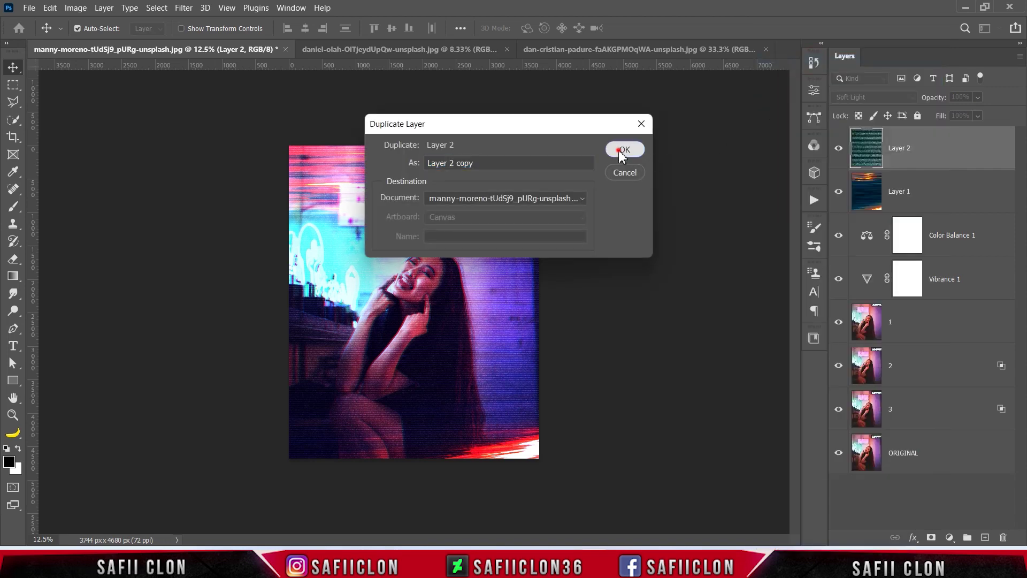
{"action": "left_click", "coordinate": [622, 153]}
{"action": "left_click", "coordinate": [839, 149]}
{"action": "left_click", "coordinate": [839, 150]}
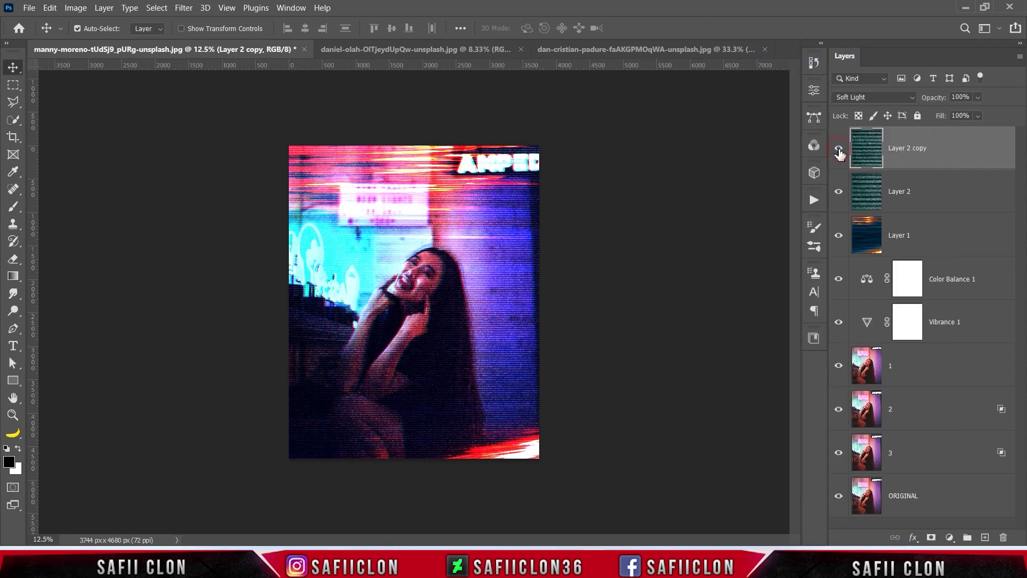
{"action": "key", "text": "ctrl+plus"}
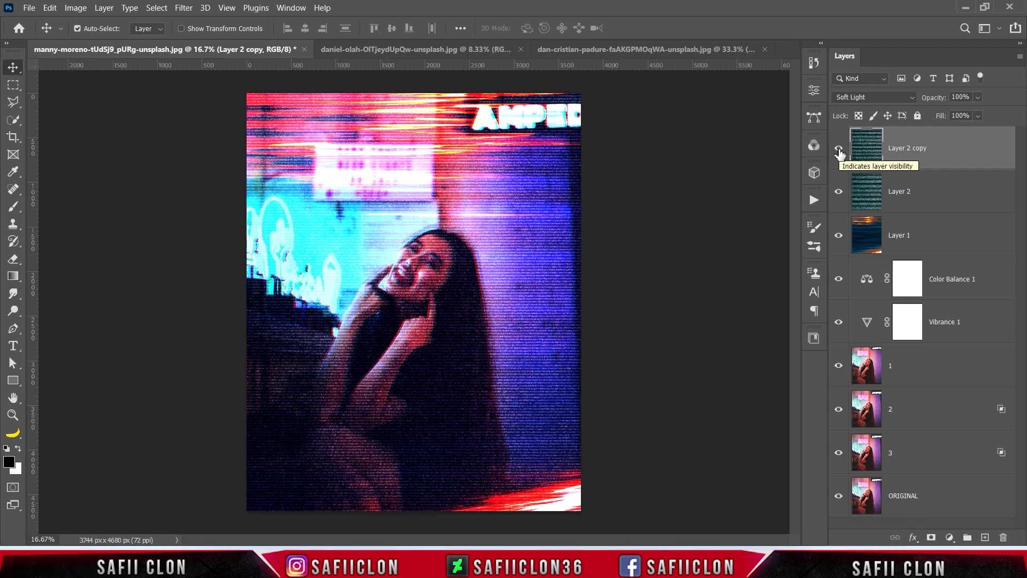
Set the duplicated scanline layer's blend mode to Saturation and its opacity to 25%, and check its effect
{"action": "left_click", "coordinate": [871, 103]}
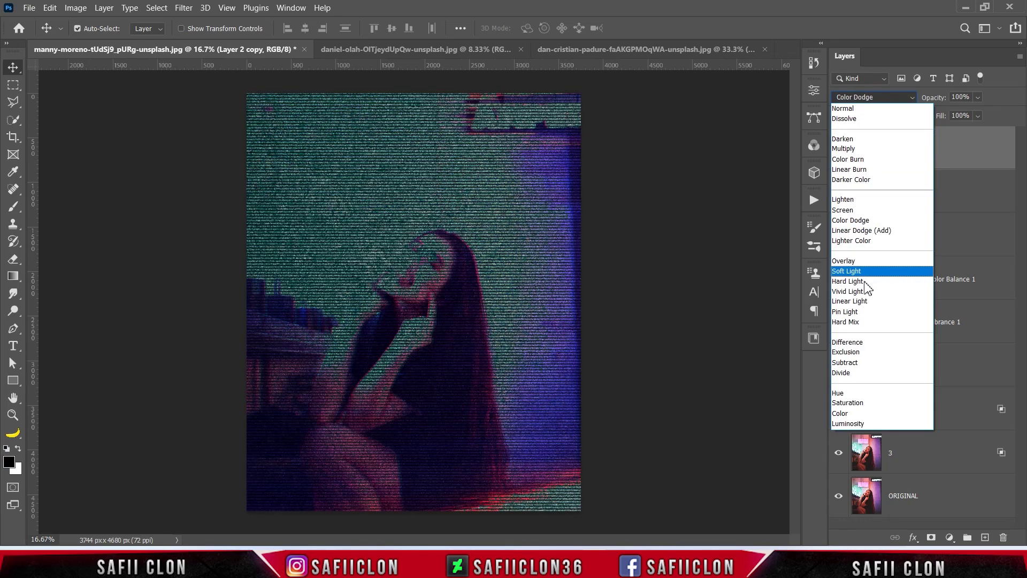
{"action": "left_click", "coordinate": [852, 405]}
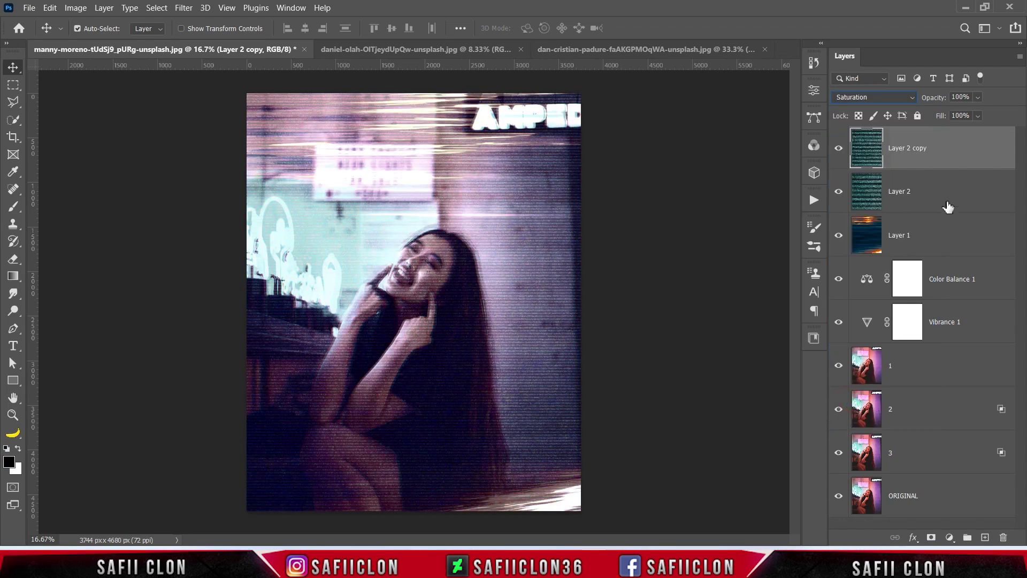
{"action": "left_click", "coordinate": [978, 98]}
{"action": "left_click_drag", "start_coordinate": [986, 112], "coordinate": [952, 112]}
{"action": "left_click", "coordinate": [979, 98]}
{"action": "left_click", "coordinate": [839, 148]}
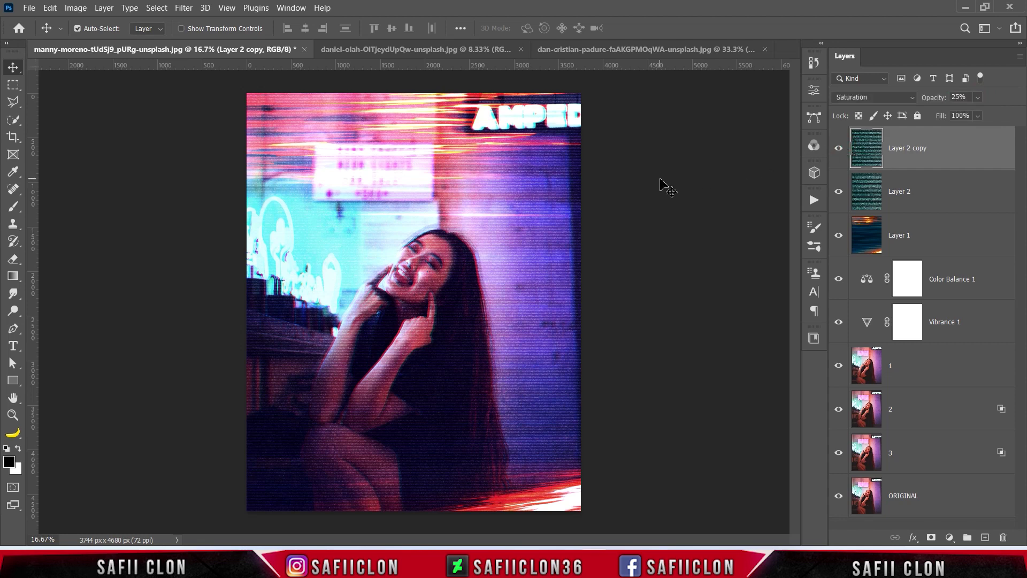
Create a new layer above the scanline copies and fill it with black in Normal mode at 100% opacity
{"action": "left_click", "coordinate": [985, 537]}
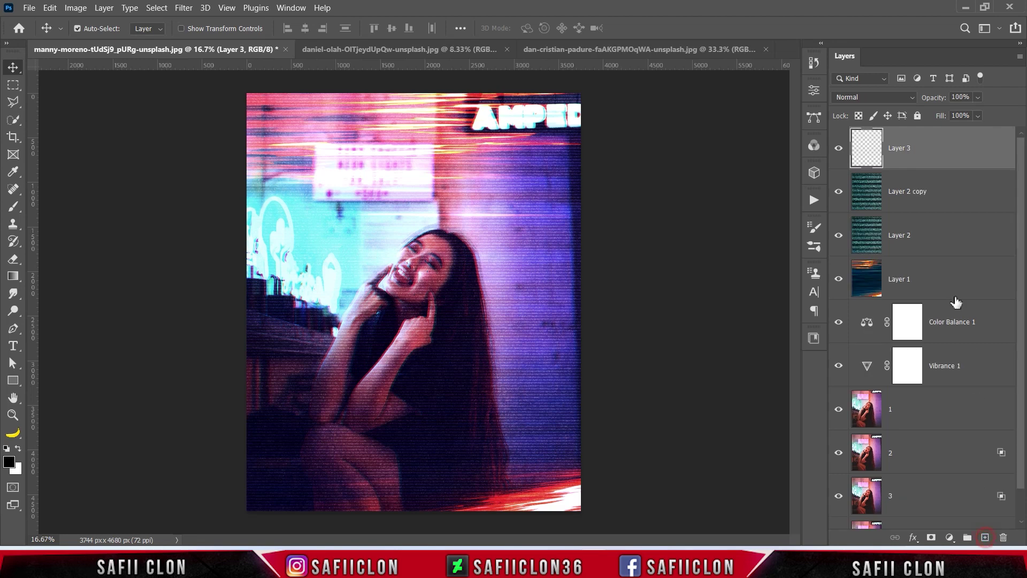
{"action": "left_click", "coordinate": [51, 8]}
{"action": "left_click", "coordinate": [93, 206]}
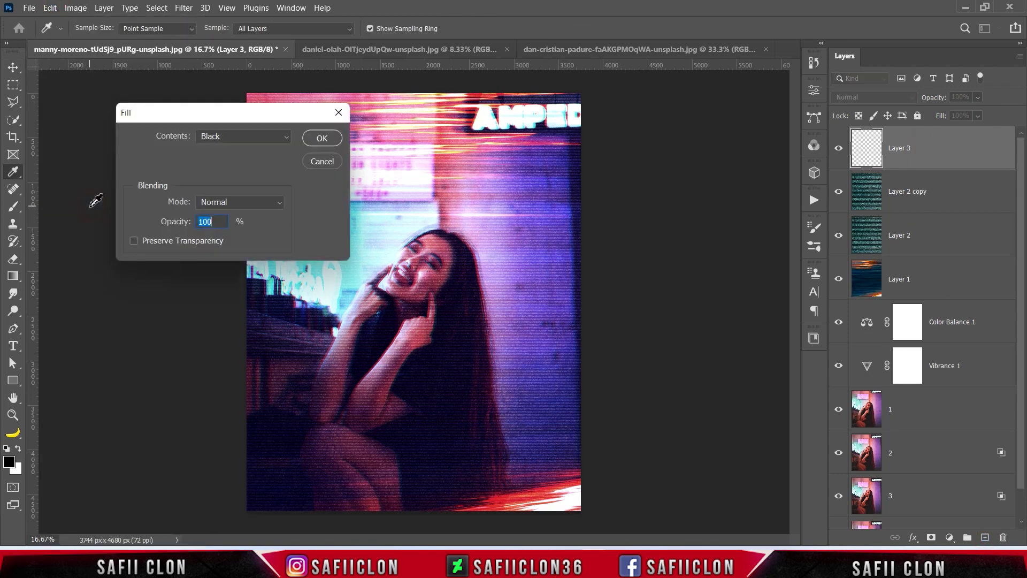
{"action": "left_click", "coordinate": [235, 140]}
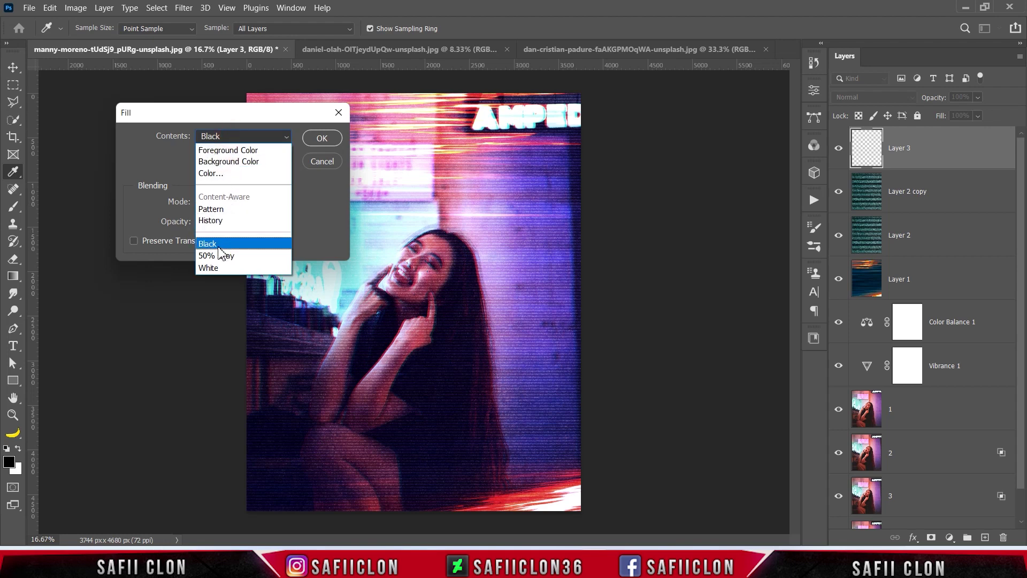
{"action": "left_click", "coordinate": [220, 246]}
{"action": "left_click", "coordinate": [323, 140]}
{"action": "key", "text": "v"}
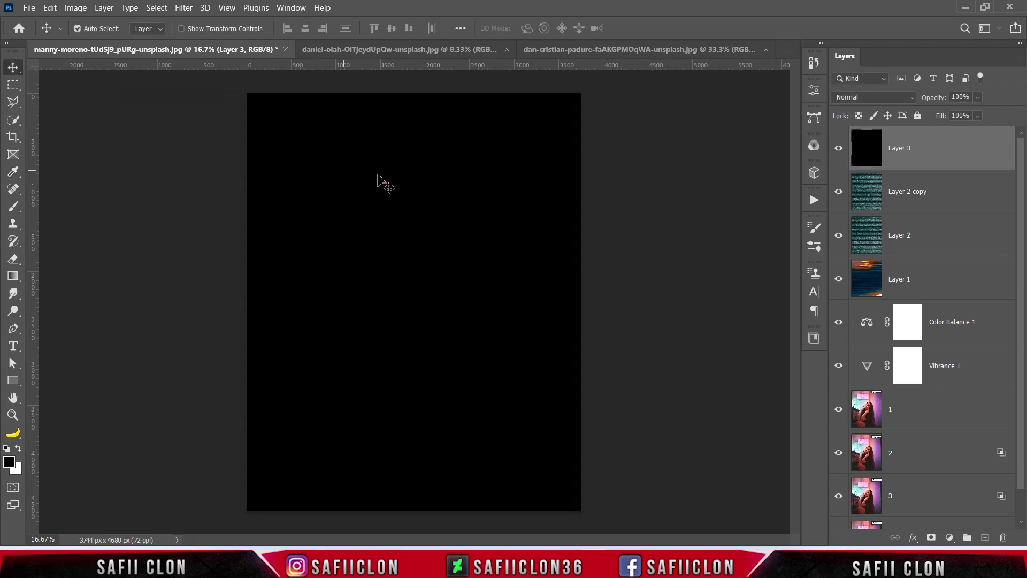
Add monochromatic Gaussian noise of about 28% to the black layer
{"action": "left_click", "coordinate": [182, 9]}
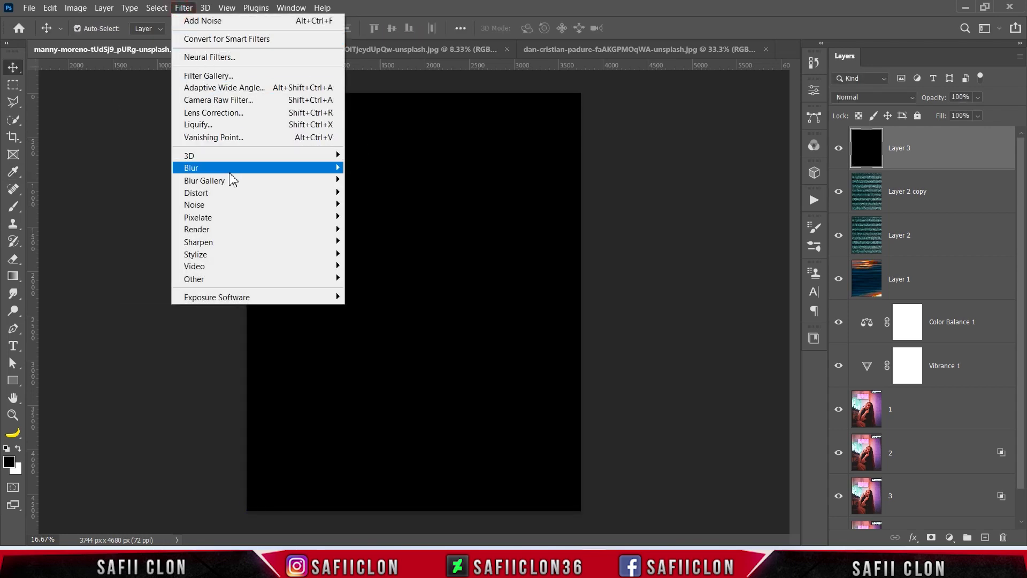
{"action": "mouse_move", "coordinate": [337, 209]}
{"action": "left_click", "coordinate": [386, 205]}
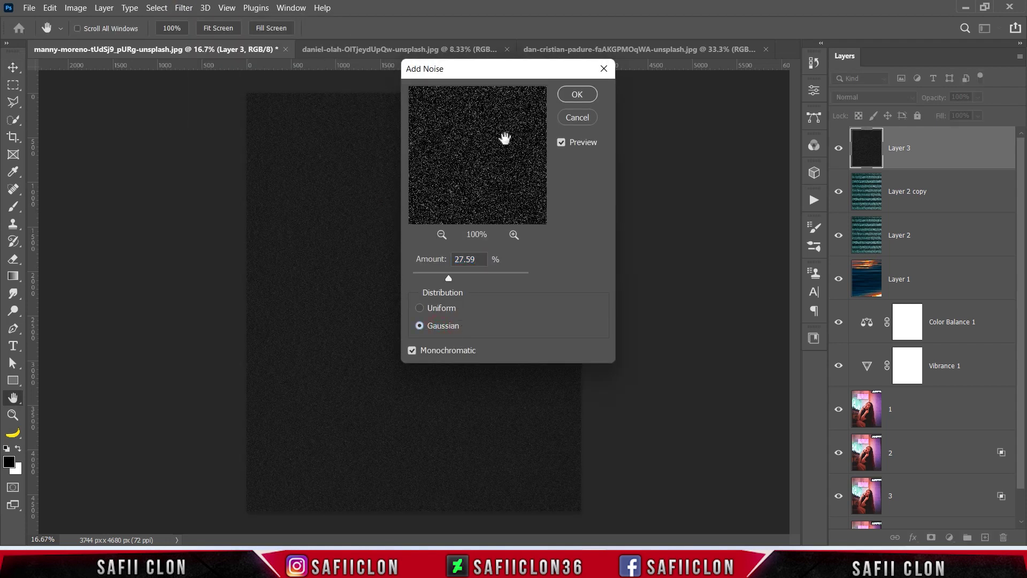
{"action": "left_click_drag", "start_coordinate": [491, 75], "coordinate": [613, 108]}
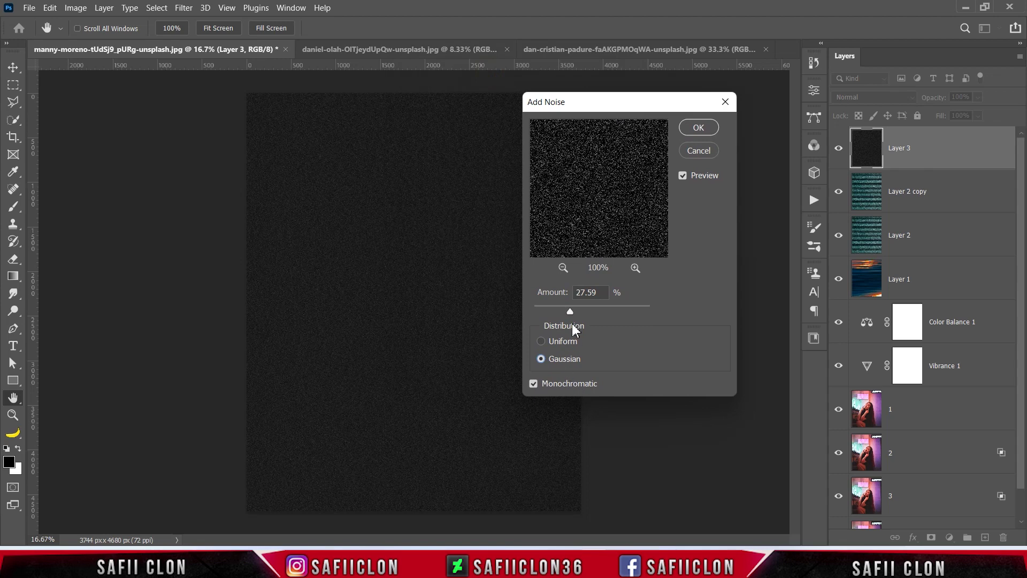
{"action": "mouse_move", "coordinate": [570, 312]}
{"action": "left_mouse_down"}
{"action": "mouse_move", "coordinate": [599, 309]}
{"action": "mouse_move", "coordinate": [571, 311]}
{"action": "left_mouse_up"}
{"action": "left_click", "coordinate": [697, 128]}
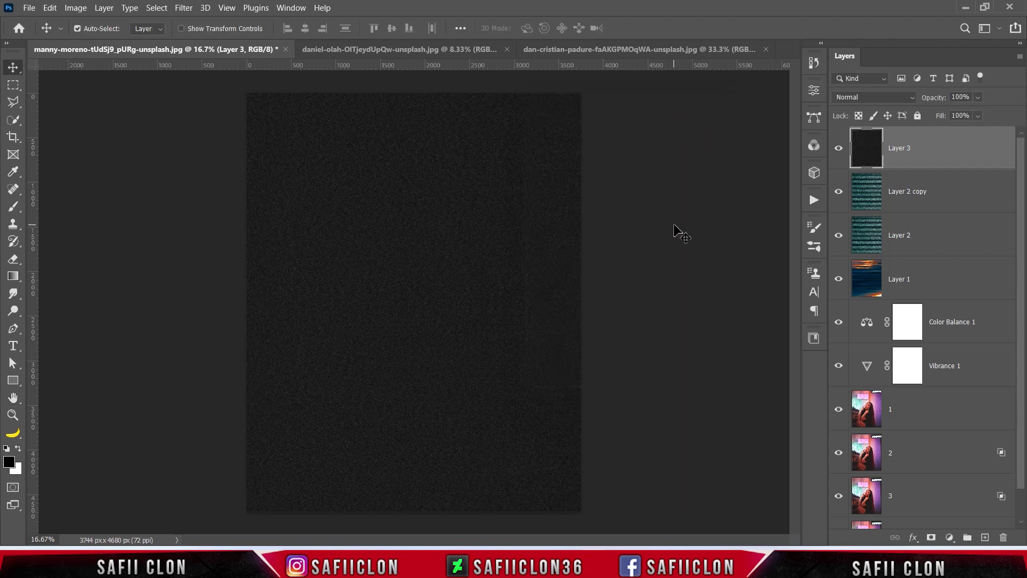
Set the noise layer's blend mode to Lighter Color and its fill to 37%, and compare the image with and without it
{"action": "left_click", "coordinate": [884, 99]}
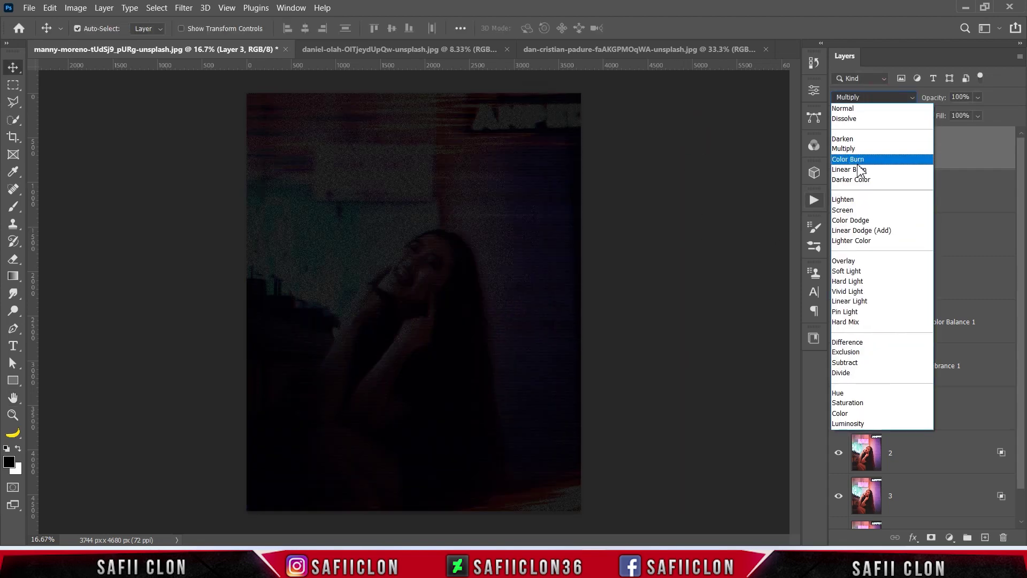
{"action": "left_click", "coordinate": [865, 242]}
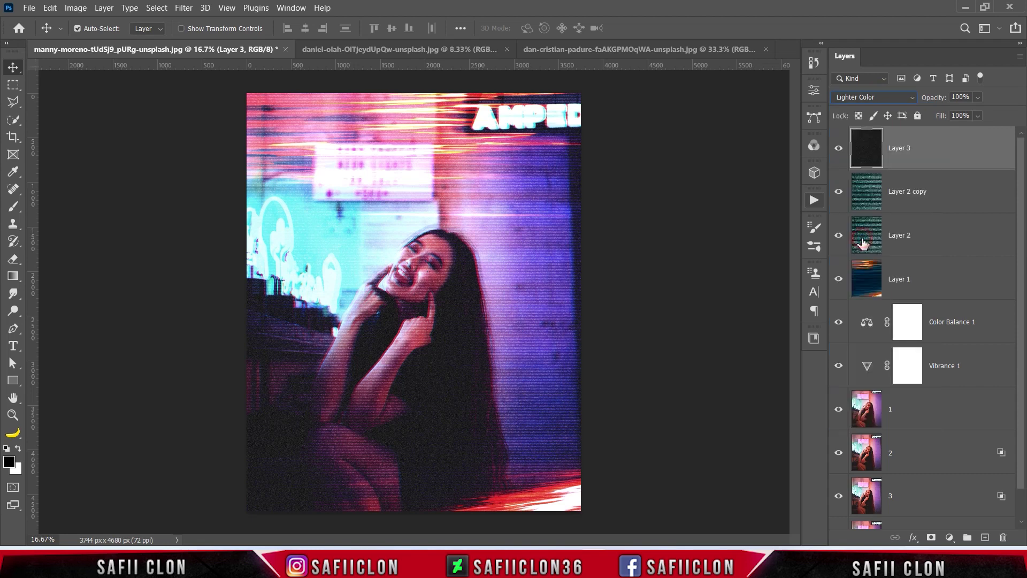
{"action": "left_click", "coordinate": [979, 116]}
{"action": "left_click_drag", "start_coordinate": [992, 132], "coordinate": [987, 133]}
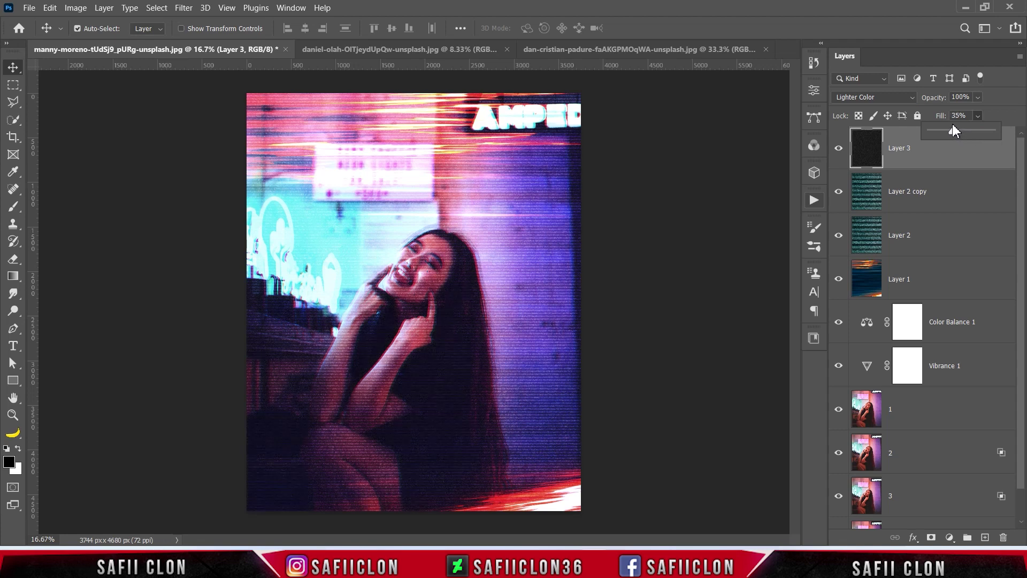
{"action": "left_click", "coordinate": [989, 114]}
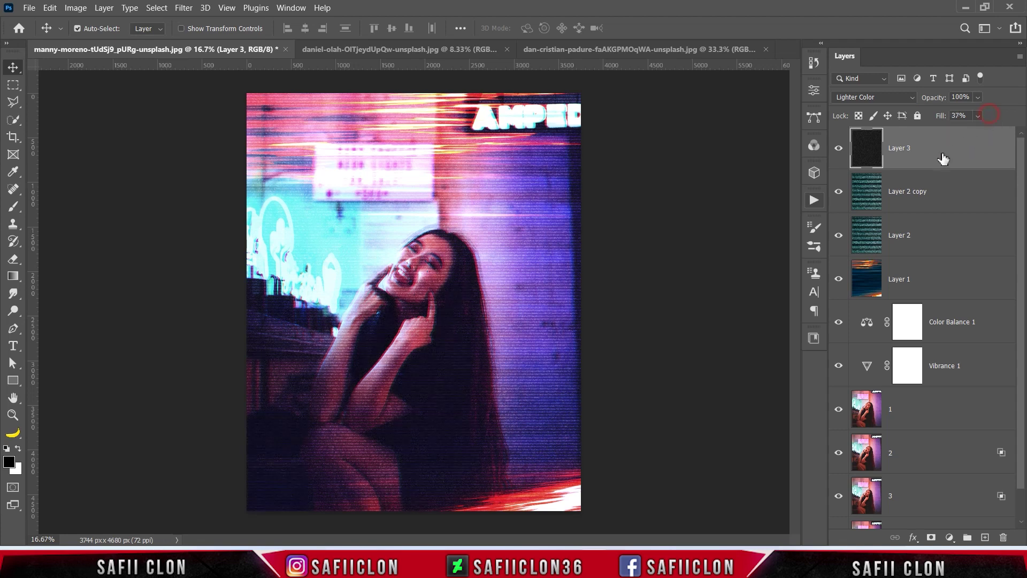
{"action": "left_click", "coordinate": [839, 150]}
{"action": "left_click", "coordinate": [838, 149]}
{"action": "left_click", "coordinate": [838, 150]}
{"action": "left_click", "coordinate": [839, 151]}
Enlarge the noise layer beyond the canvas edges to coarsen the grain and apply the transform
{"action": "key", "text": "ctrl+t"}
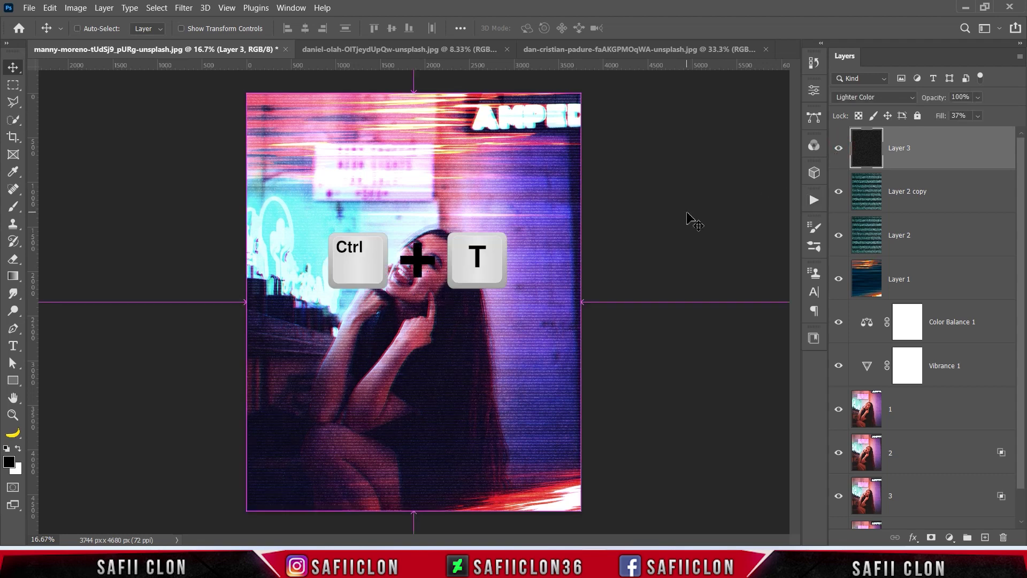
{"action": "left_click_drag", "start_coordinate": [580, 94], "coordinate": [686, 70]}
{"action": "left_click", "coordinate": [662, 28]}
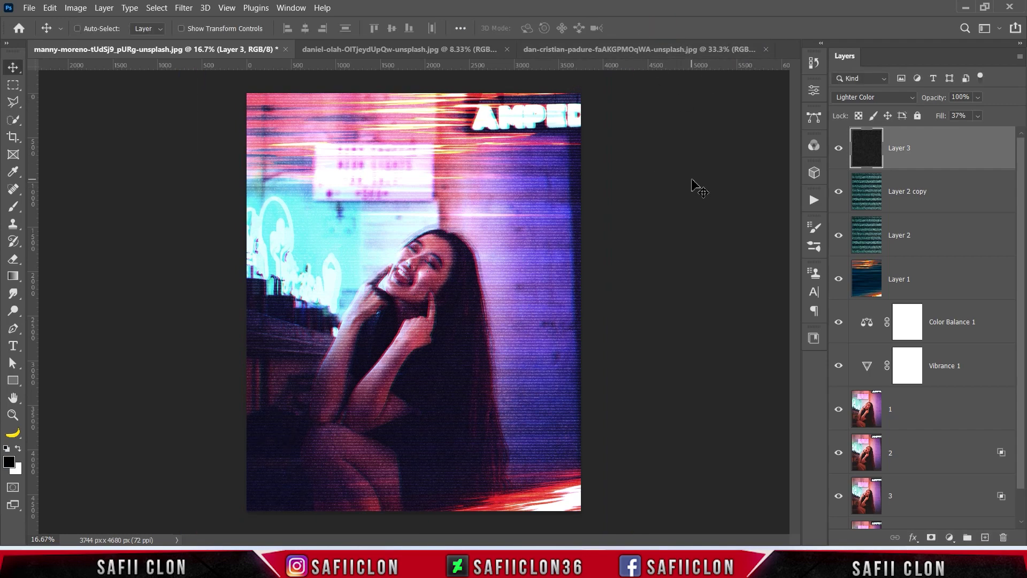
Compare the image with and without the noise layer and set its fill to 55%
{"action": "key", "text": "ctrl+plus"}
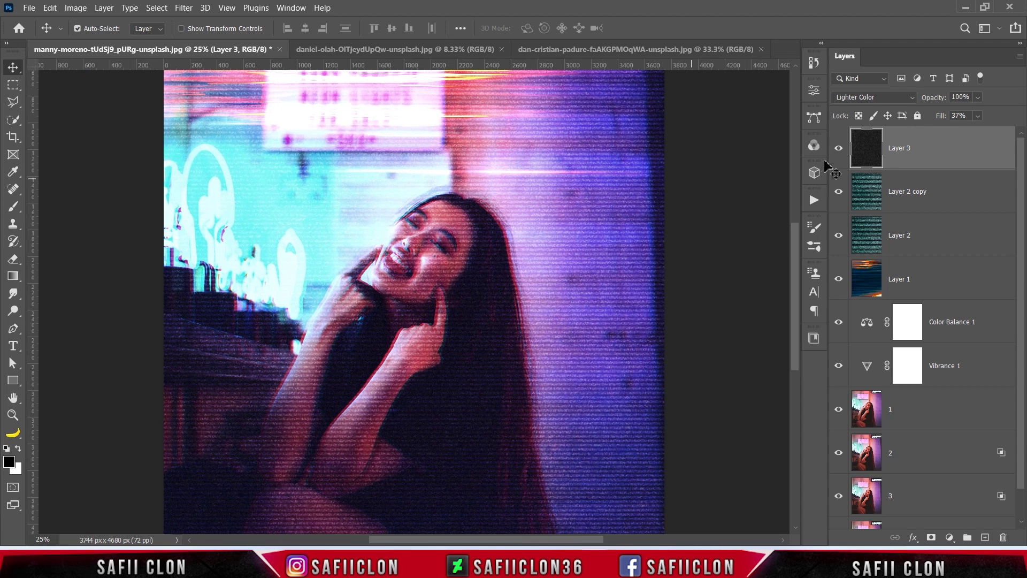
{"action": "left_click", "coordinate": [839, 150]}
{"action": "left_click", "coordinate": [837, 152]}
{"action": "left_click", "coordinate": [978, 116]}
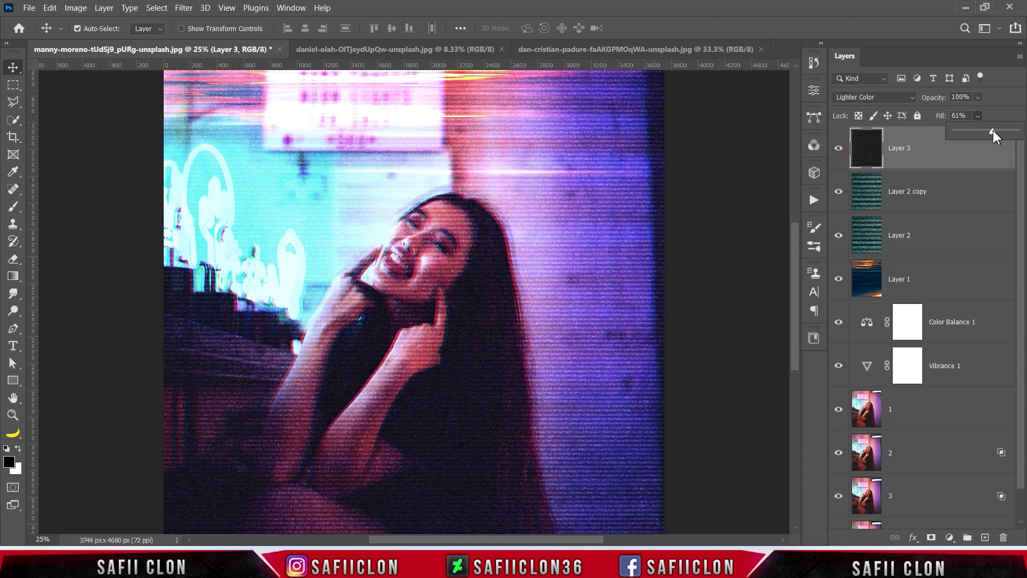
{"action": "left_click_drag", "start_coordinate": [993, 130], "coordinate": [989, 130]}
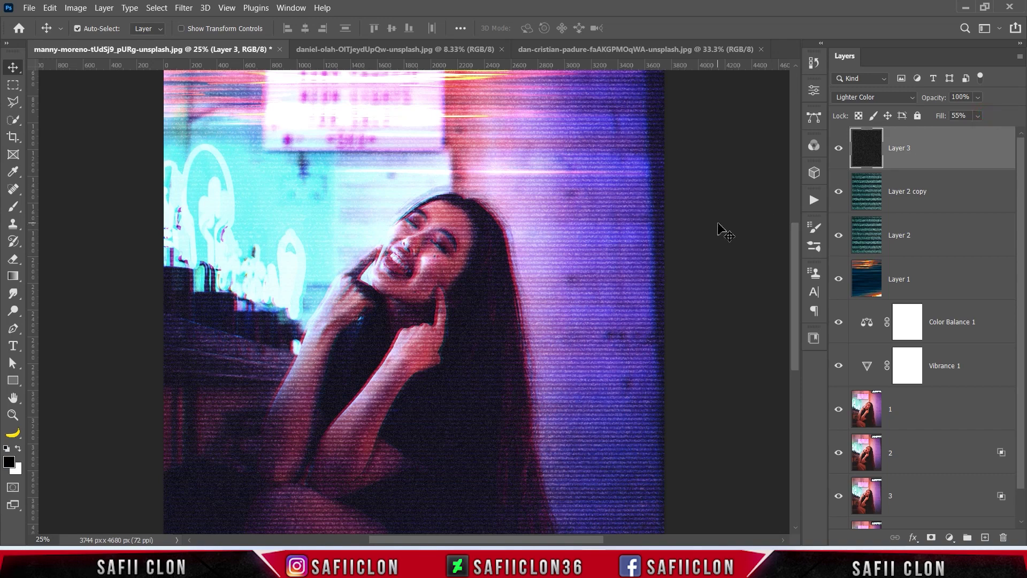
Check the scanline layers by toggling their visibility and set the fill of Layer 2 to 91%
{"action": "key", "text": "ctrl+minus"}
{"action": "left_click", "coordinate": [838, 192]}
{"action": "left_click", "coordinate": [838, 236]}
{"action": "left_click", "coordinate": [838, 236]}
{"action": "left_click", "coordinate": [839, 236]}
{"action": "left_click", "coordinate": [944, 247]}
{"action": "left_click", "coordinate": [978, 116]}
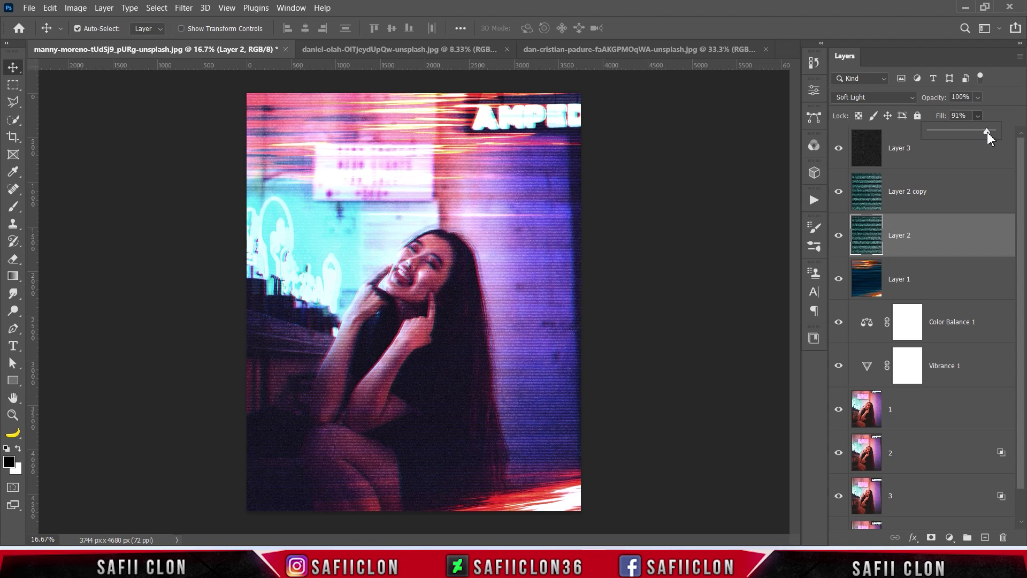
{"action": "key", "text": "ctrl+minus"}
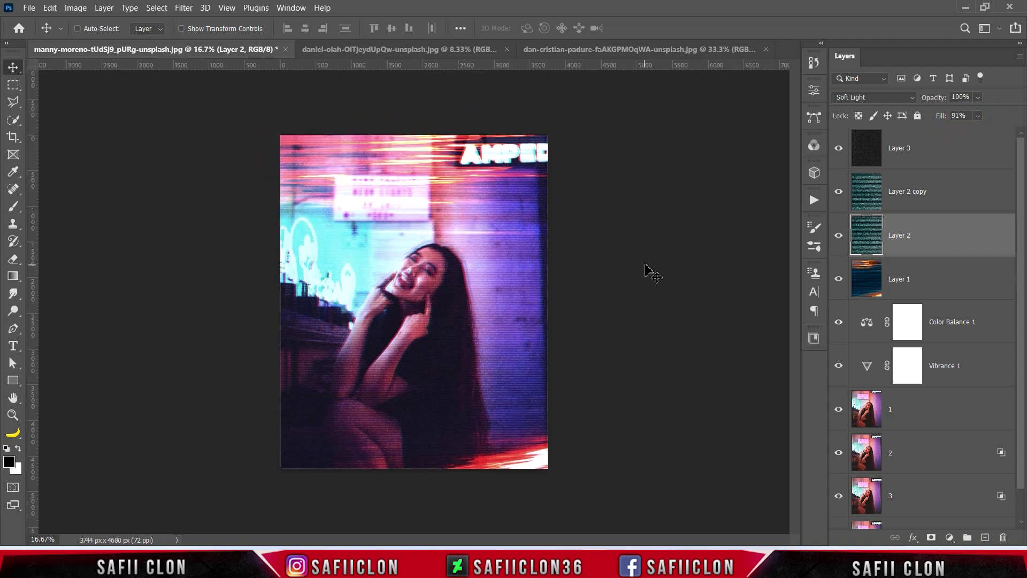
{"action": "key", "text": "ctrl+minus"}
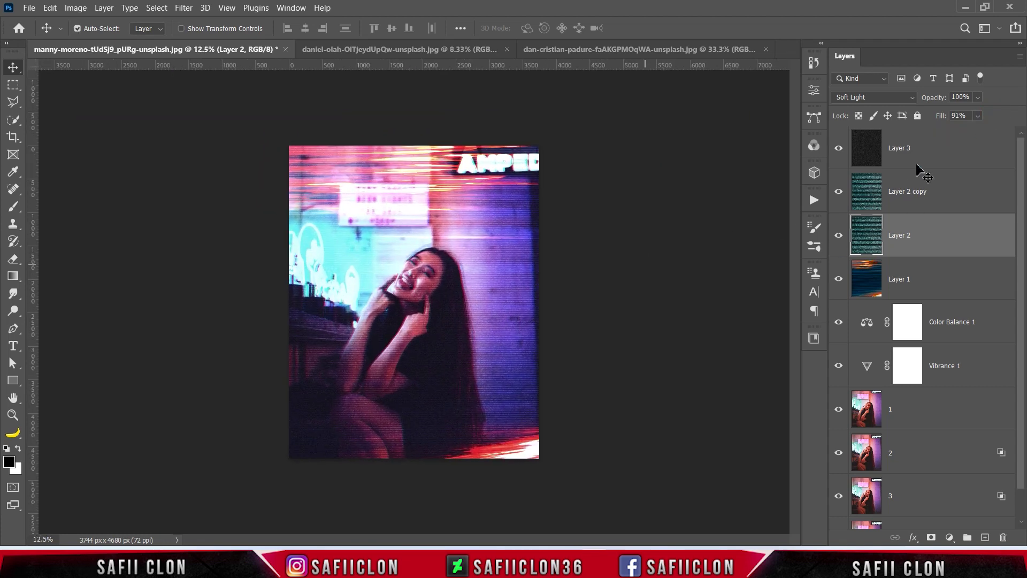
Group all layers above the ORIGINAL layer into a new group named EDIT
{"action": "left_click", "coordinate": [909, 150]}
{"action": "scroll", "coordinate": [950, 453], "scroll_direction": "down", "scroll_amount": 1}
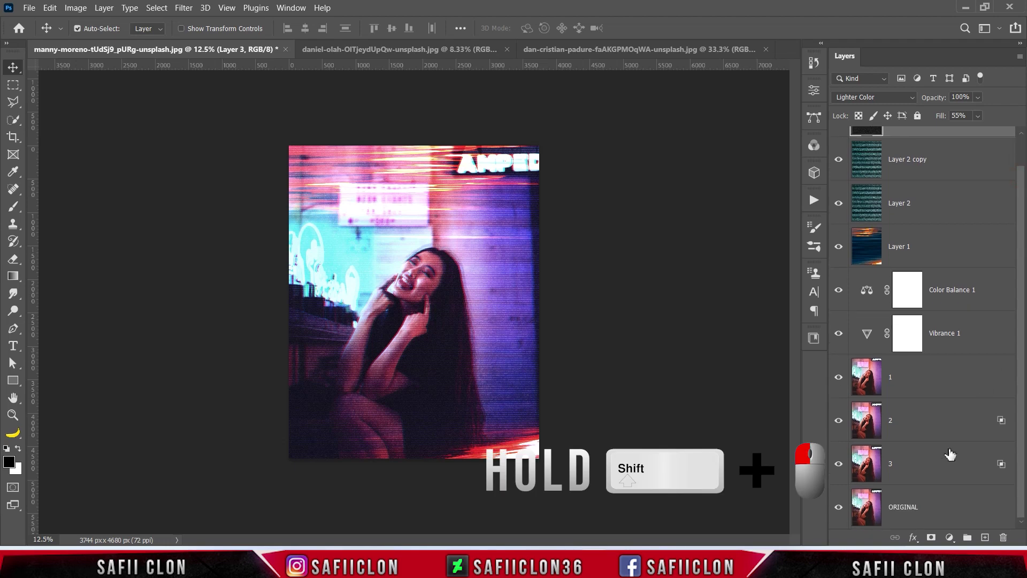
{"action": "left_click", "coordinate": [937, 463], "text": "shift"}
{"action": "right_click", "coordinate": [925, 462]}
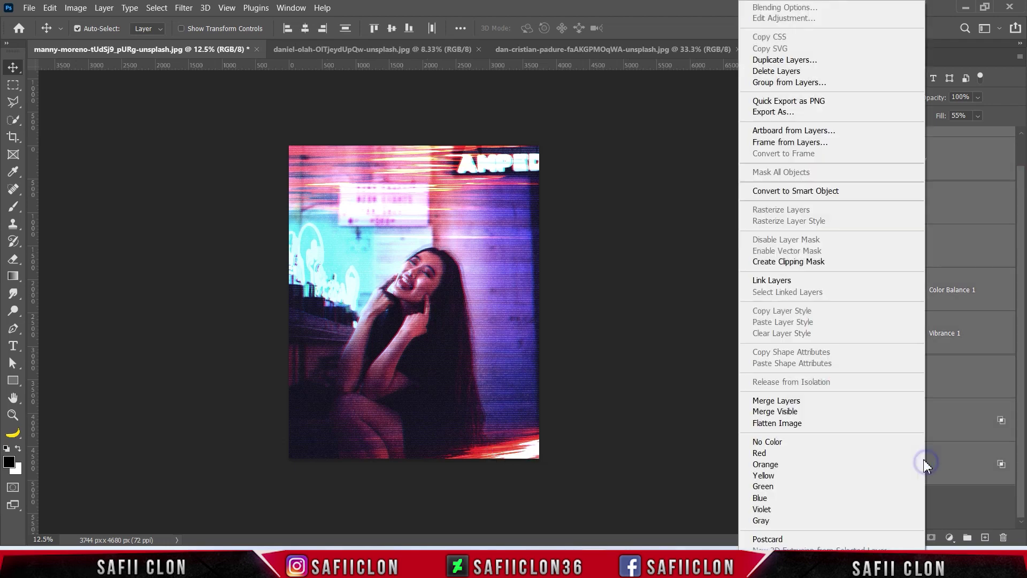
{"action": "left_click", "coordinate": [789, 82]}
{"action": "type", "text": "EDIT"}
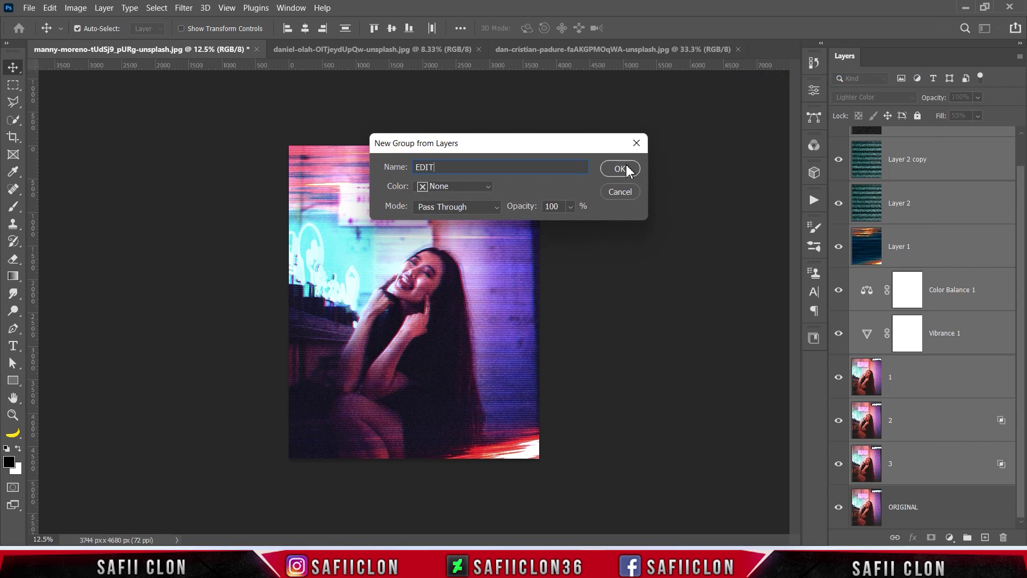
{"action": "left_click", "coordinate": [628, 170]}
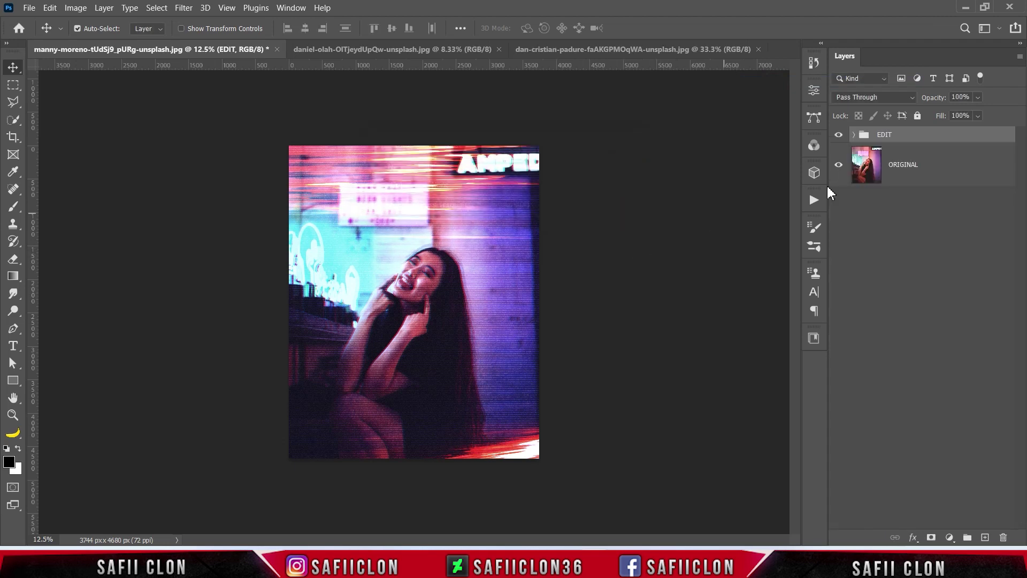
Compare the image with and without the EDIT group and examine the finished effect at different magnifications
{"action": "left_click", "coordinate": [838, 135]}
{"action": "left_click", "coordinate": [838, 135]}
{"action": "left_click", "coordinate": [839, 135]}
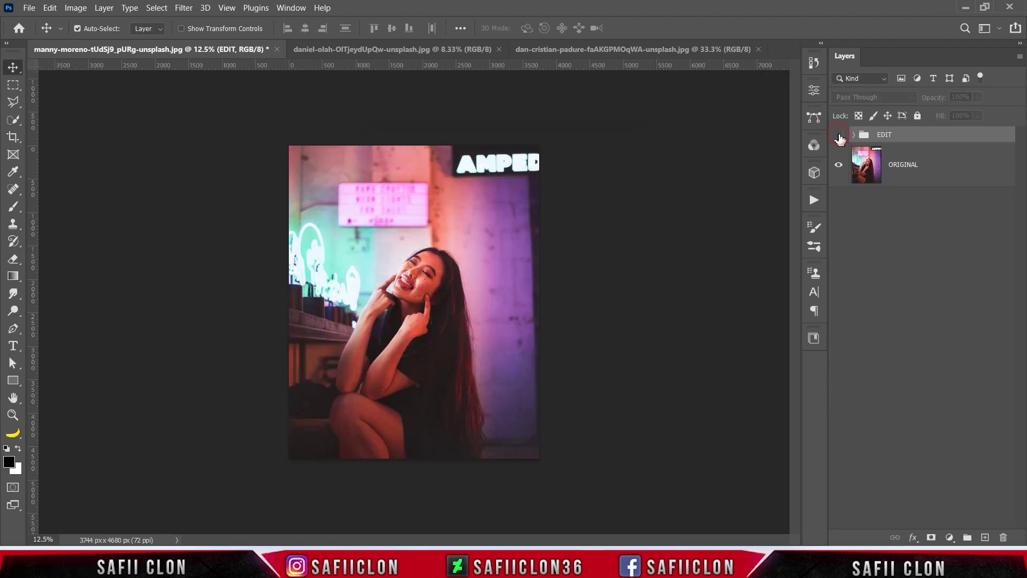
{"action": "left_click", "coordinate": [838, 136]}
{"action": "left_click", "coordinate": [839, 136]}
{"action": "left_click", "coordinate": [839, 136]}
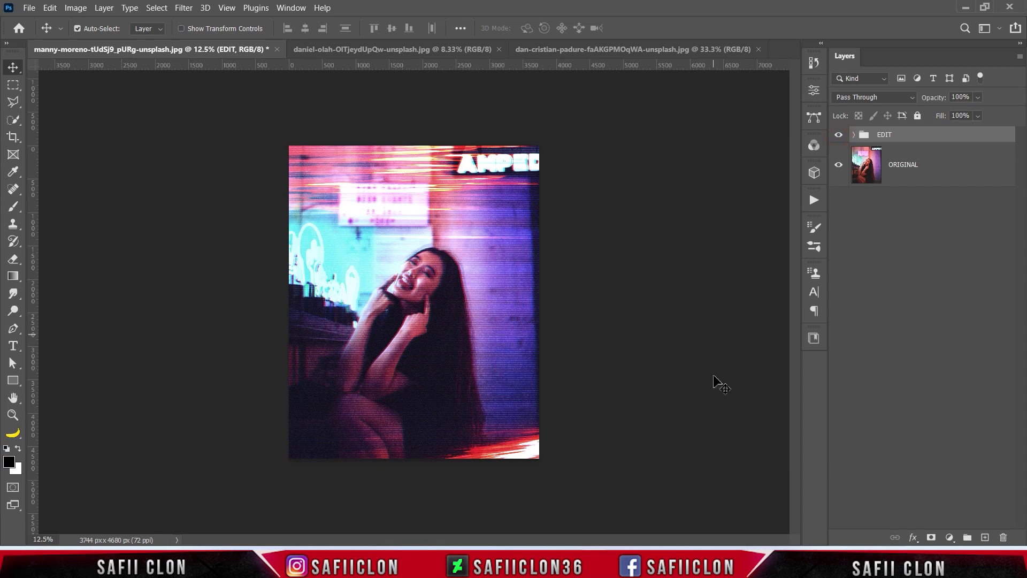
{"action": "key", "text": "ctrl+plus"}
{"action": "key", "text": "ctrl+plus"}
{"action": "key", "text": "ctrl+plus"}
{"action": "key", "text": "ctrl+minus"}
{"action": "key", "text": "ctrl+minus"}
{"action": "key", "text": "ctrl+minus"}
{"action": "key", "text": "ctrl+plus"}
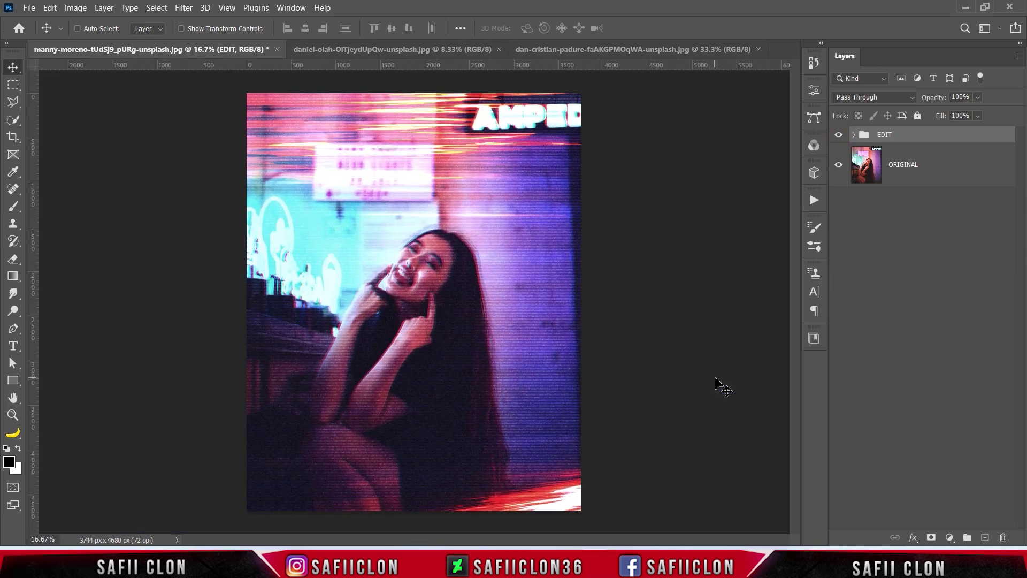